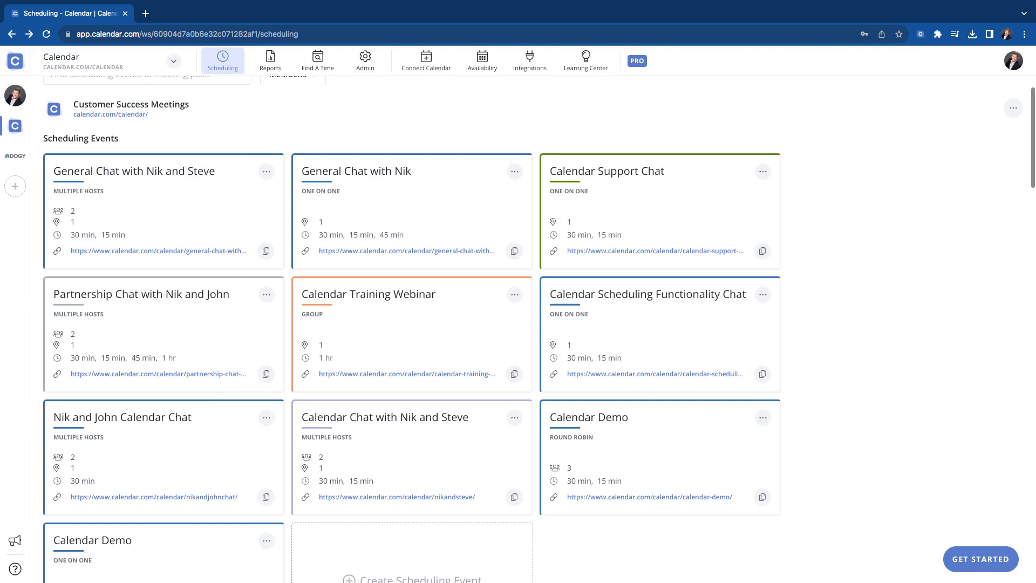
Start creating a new scheduling event of the Round Robin type
{"action": "scroll", "coordinate": [853, 422], "scroll_direction": "down", "scroll_amount": 1}
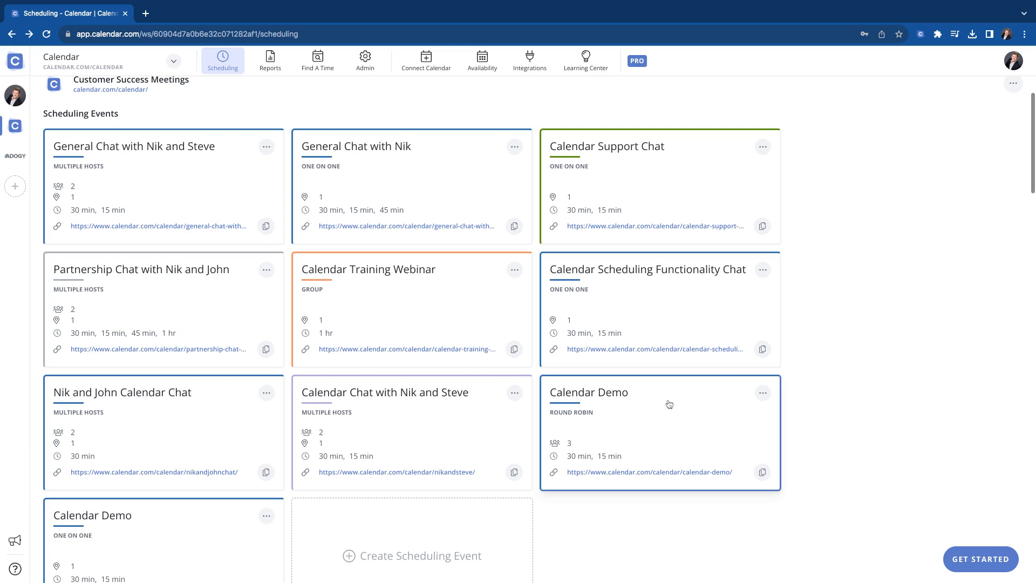
{"action": "scroll", "coordinate": [664, 422], "scroll_direction": "down", "scroll_amount": 1}
{"action": "scroll", "coordinate": [664, 421], "scroll_direction": "down", "scroll_amount": 2}
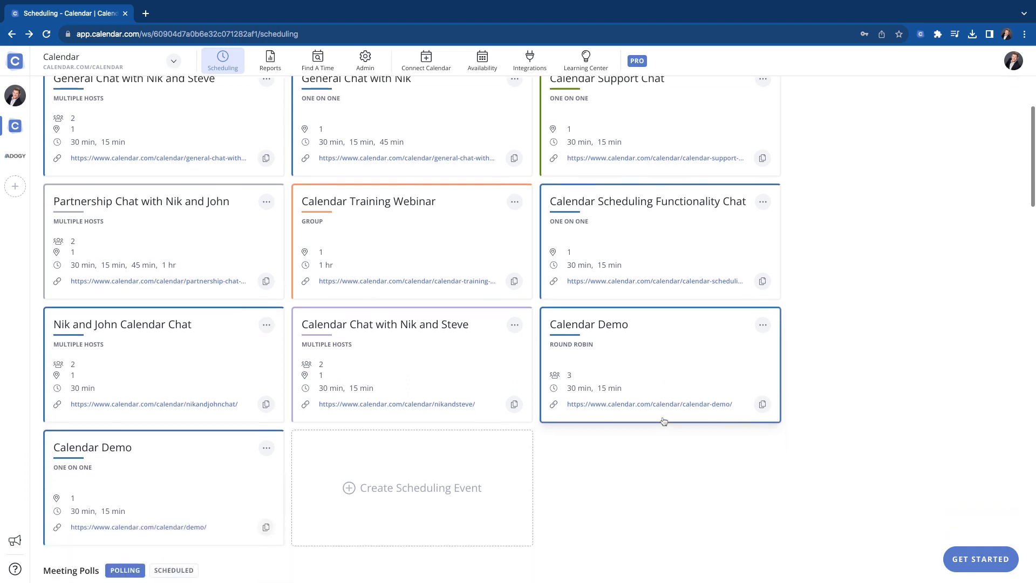
{"action": "left_click", "coordinate": [399, 481]}
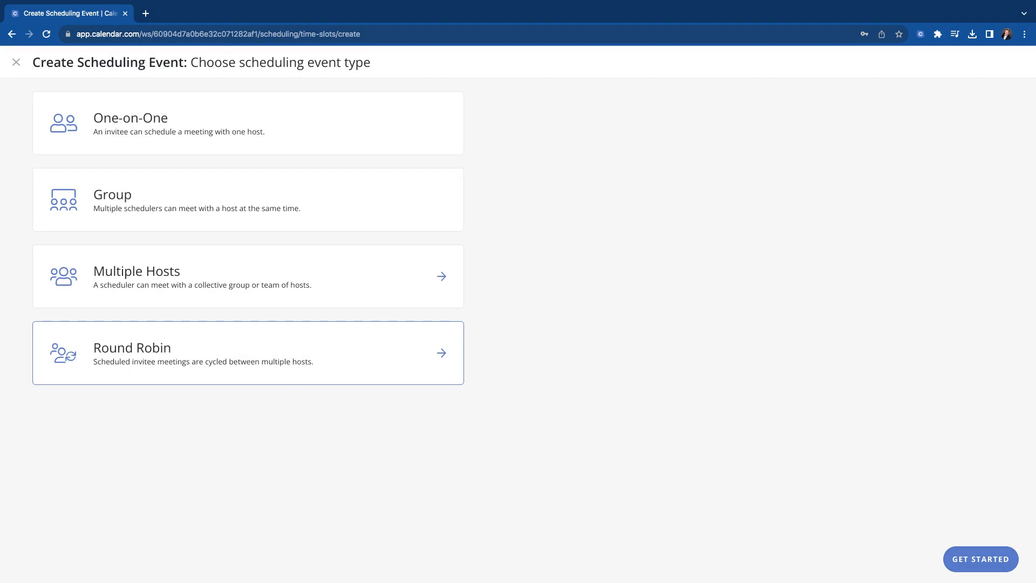
{"action": "left_click", "coordinate": [370, 360]}
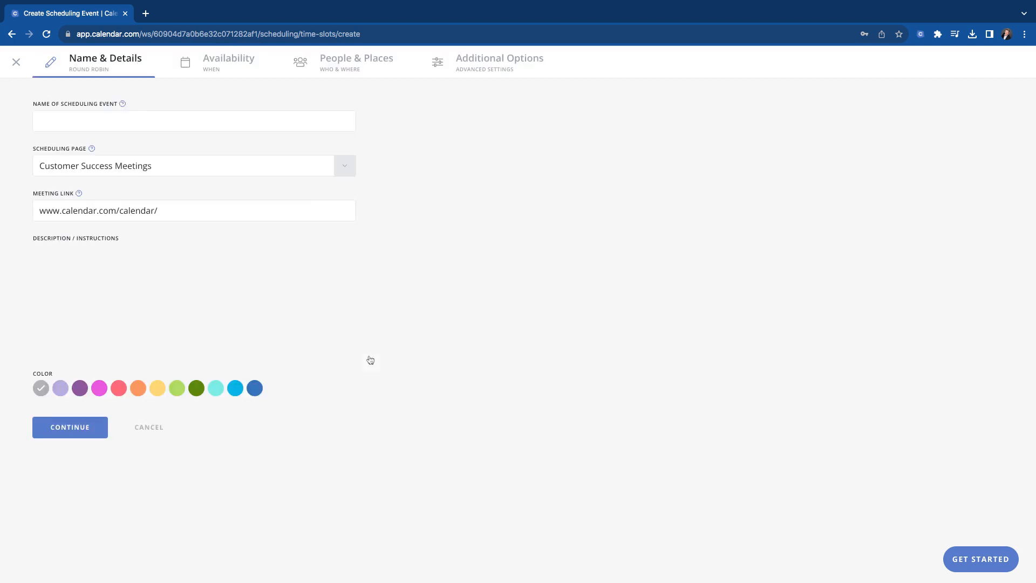
Name the scheduling event "Chat with any member of Calendar.com"
{"action": "left_click", "coordinate": [84, 121]}
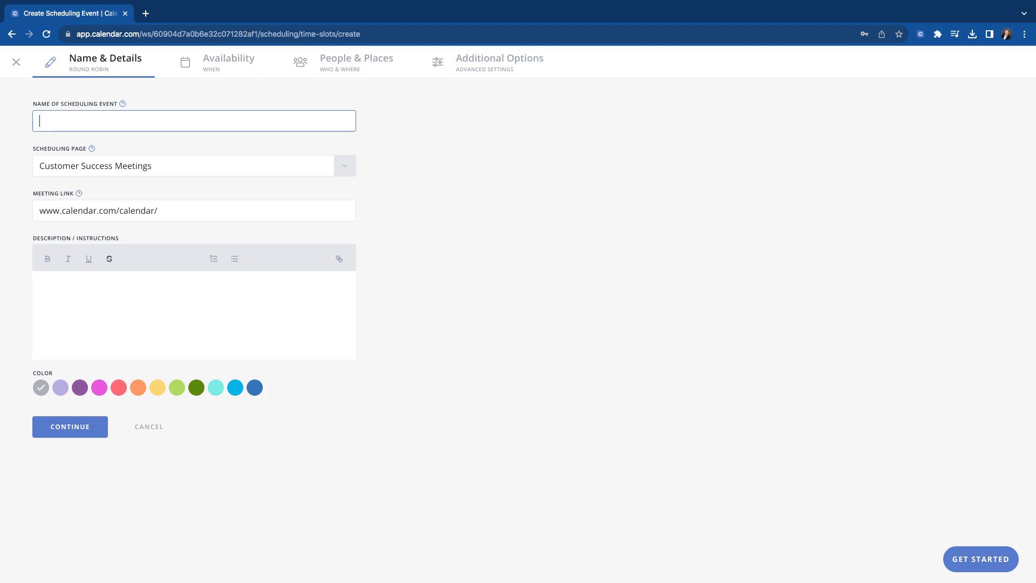
{"action": "type", "text": "Chat with any"}
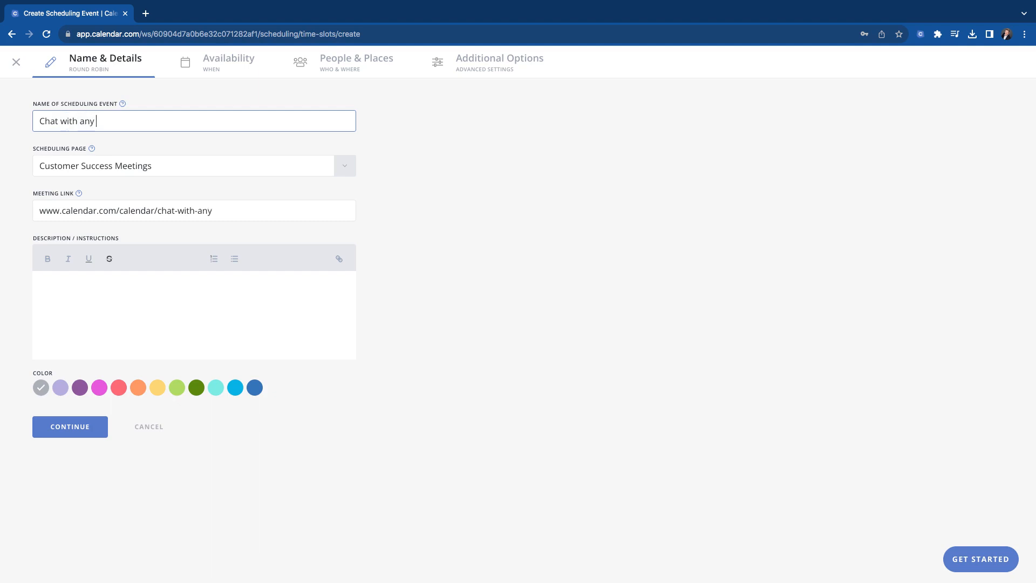
{"action": "type", "text": " member of Calenda"}
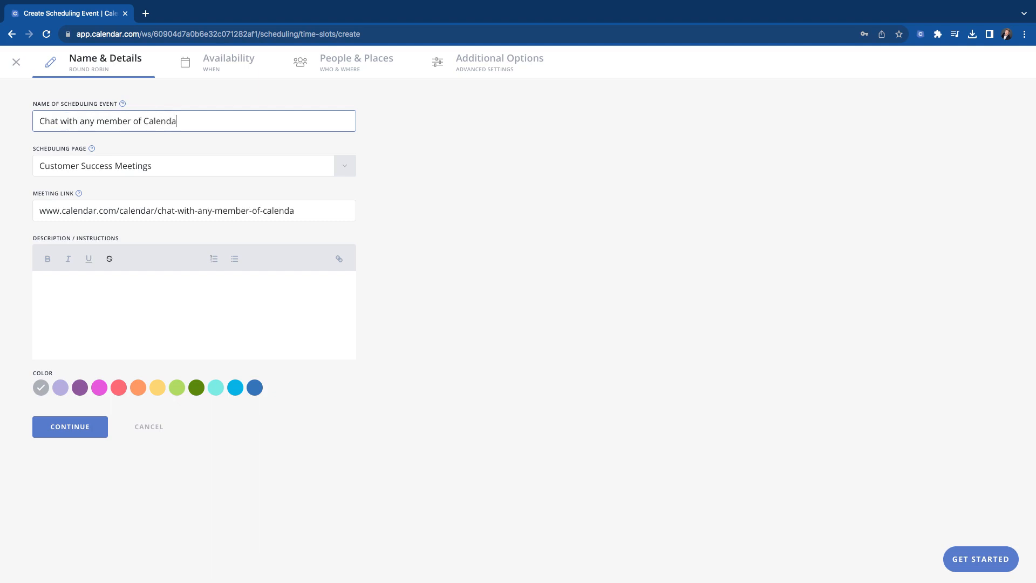
{"action": "type", "text": "r.com"}
Describe the event as "Feel free to book a time that works best for you to meet with a member of the Calendar team." and choose dark blue
{"action": "left_click", "coordinate": [57, 296]}
{"action": "type", "text": "Feel f"}
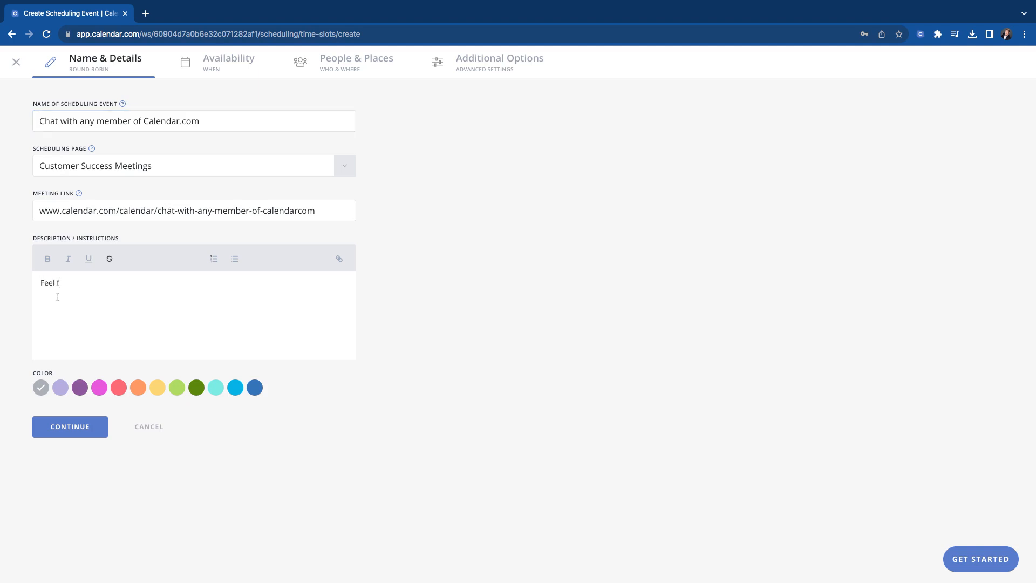
{"action": "type", "text": "ree to noo"}
{"action": "key", "text": "BackSpace"}
{"action": "key", "text": "BackSpace"}
{"action": "type", "text": "book a time that works best for you to "}
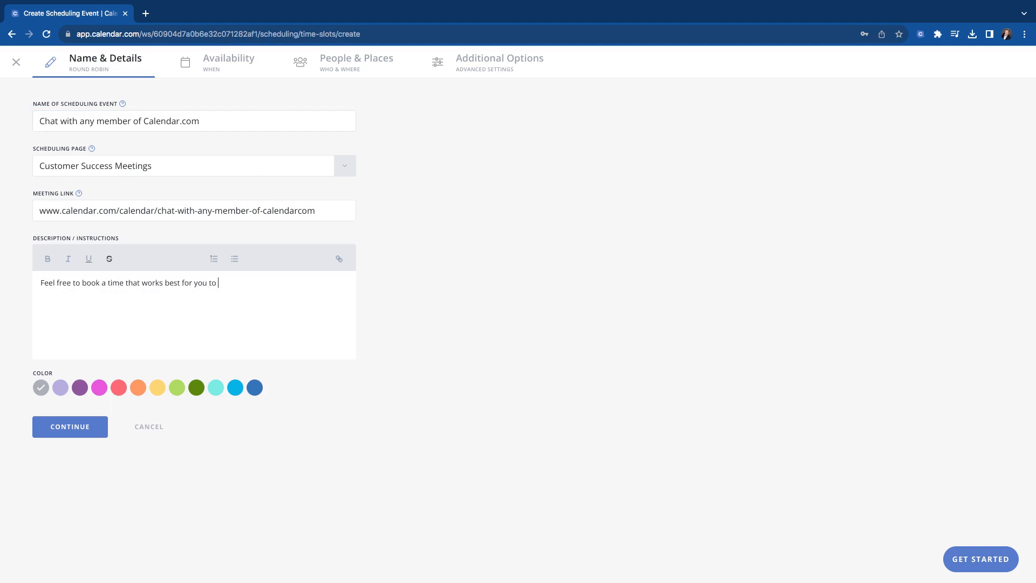
{"action": "type", "text": "meet with a member of the Calendar team."}
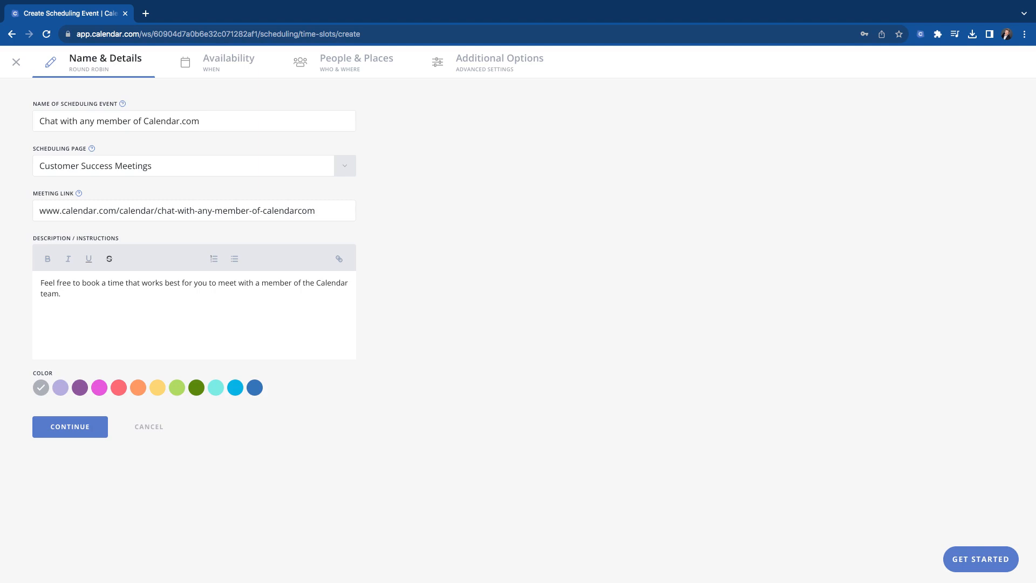
{"action": "left_click", "coordinate": [256, 387]}
{"action": "left_click", "coordinate": [89, 428]}
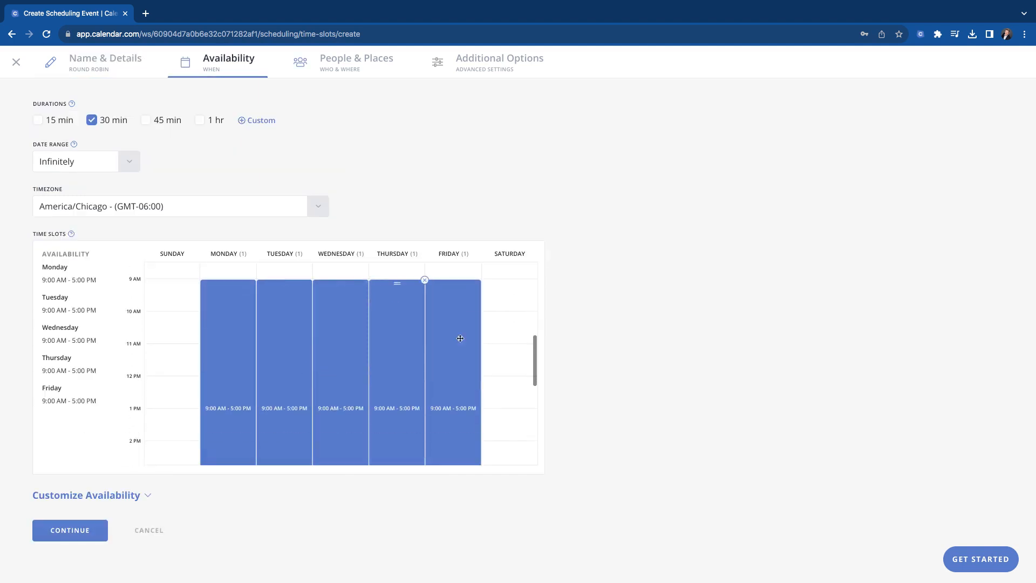
Extend the Monday to Friday time slots to end at 6:00 PM and add the 15 min duration
{"action": "scroll", "coordinate": [400, 359], "scroll_direction": "down", "scroll_amount": 1}
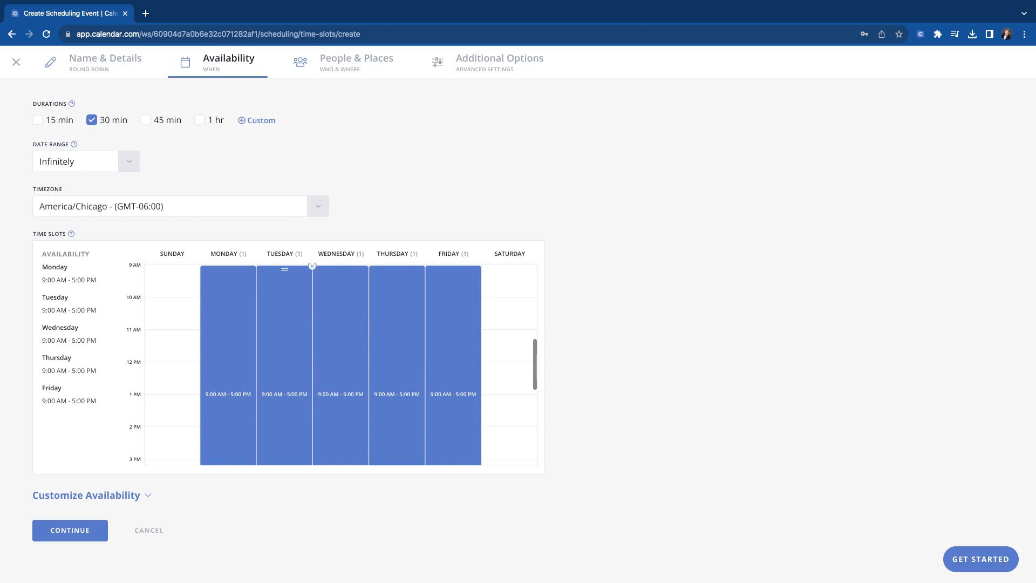
{"action": "scroll", "coordinate": [234, 376], "scroll_direction": "down", "scroll_amount": 3}
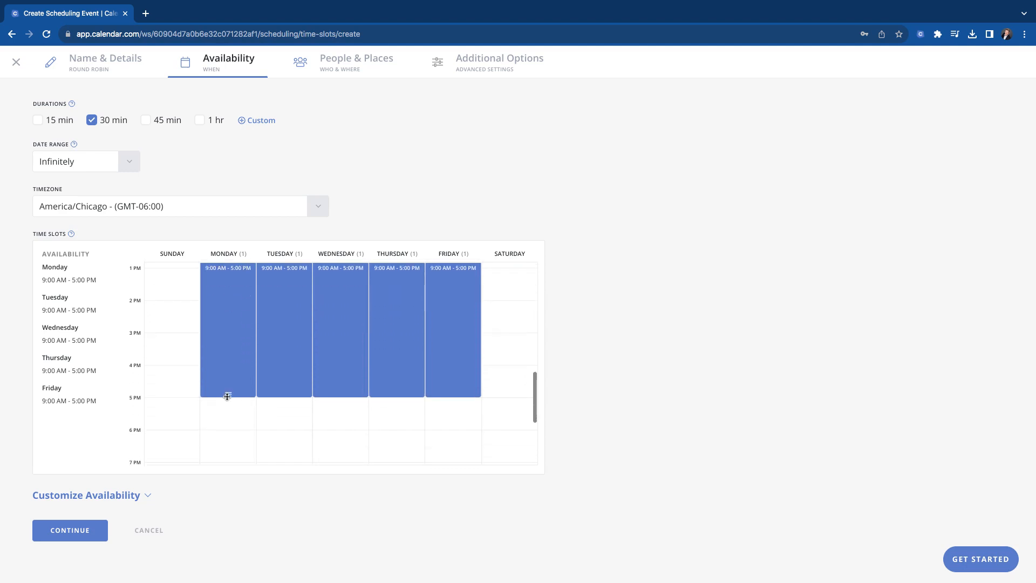
{"action": "left_click_drag", "start_coordinate": [229, 394], "coordinate": [227, 427]}
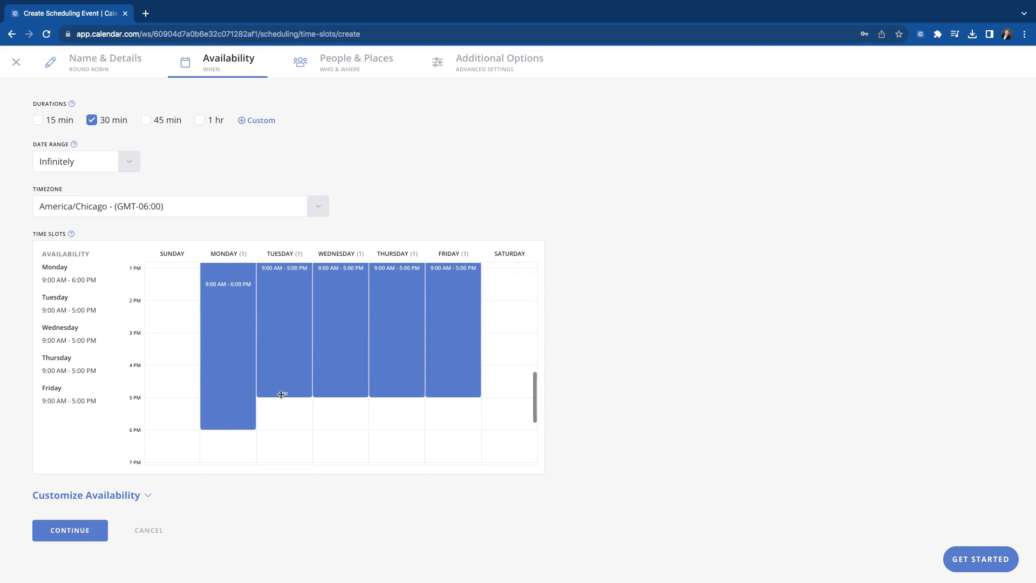
{"action": "left_click_drag", "start_coordinate": [284, 395], "coordinate": [283, 426]}
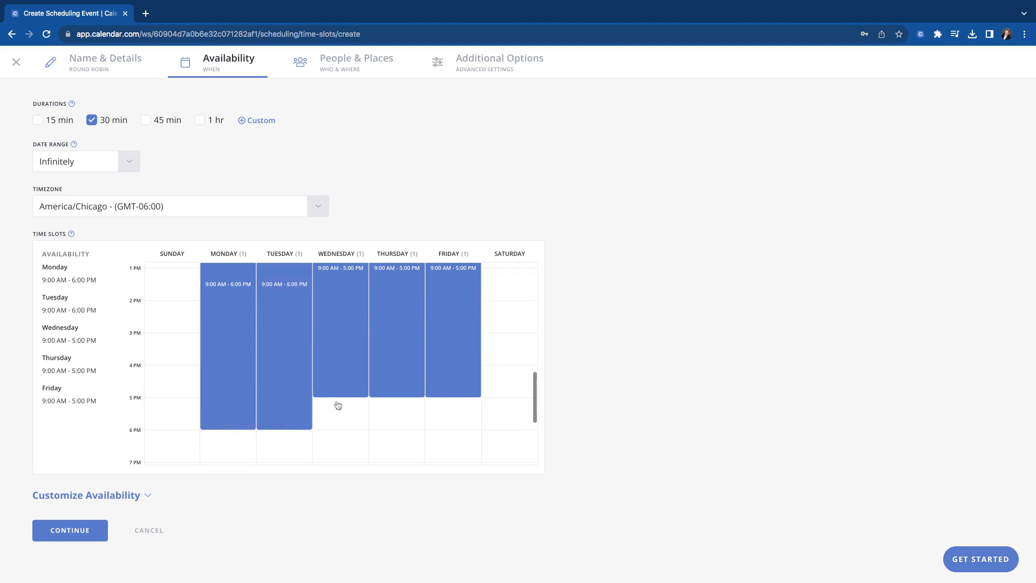
{"action": "left_click_drag", "start_coordinate": [338, 395], "coordinate": [339, 429]}
{"action": "left_click_drag", "start_coordinate": [399, 395], "coordinate": [397, 429]}
{"action": "left_click_drag", "start_coordinate": [452, 398], "coordinate": [452, 429]}
{"action": "scroll", "coordinate": [467, 387], "scroll_direction": "up", "scroll_amount": 3}
{"action": "scroll", "coordinate": [466, 387], "scroll_direction": "up", "scroll_amount": 1}
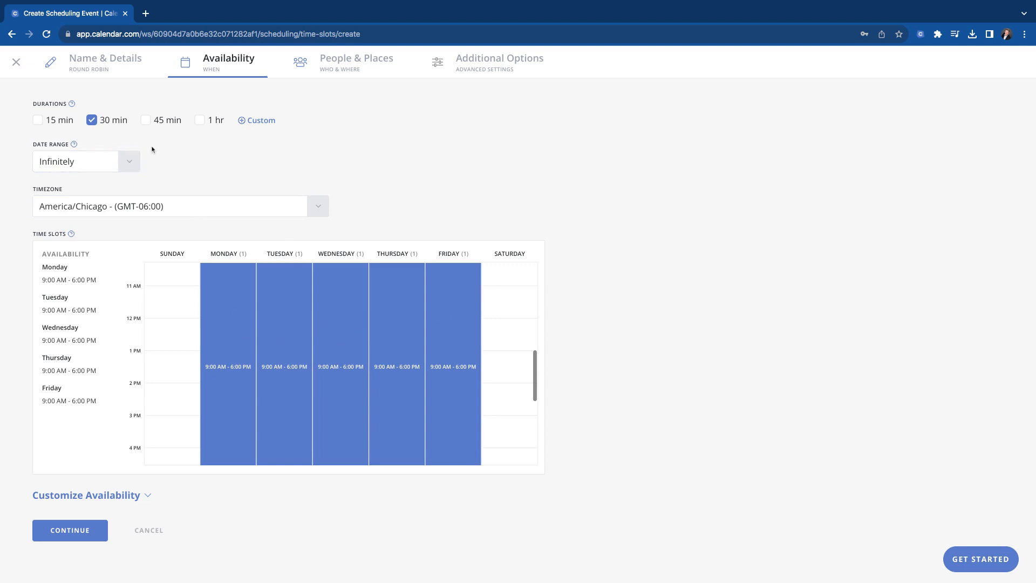
{"action": "left_click", "coordinate": [39, 121]}
Try limiting bookings to a fixed date range ending Sat, Dec 2, 2023
{"action": "left_click", "coordinate": [132, 162]}
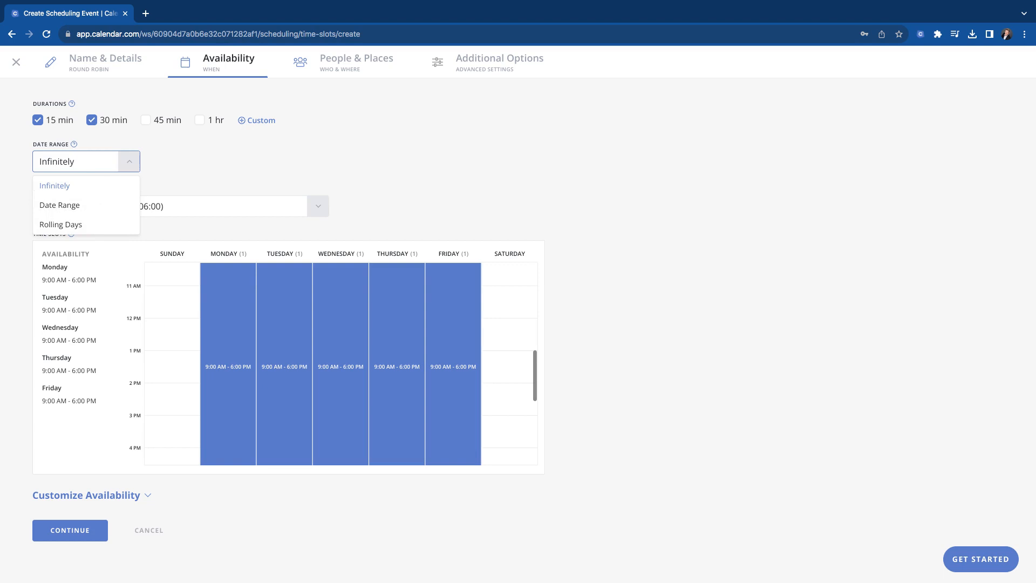
{"action": "left_click", "coordinate": [62, 205]}
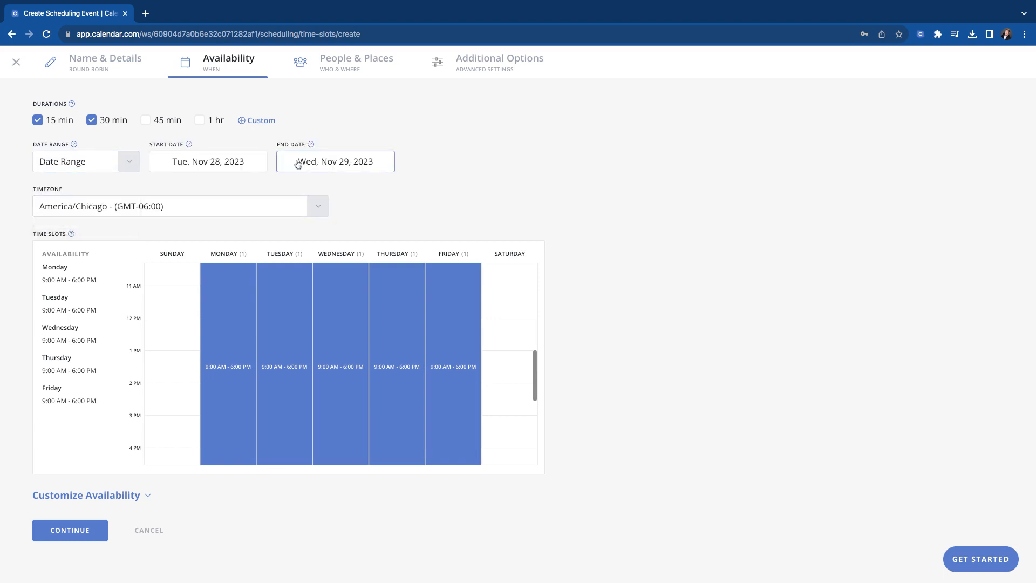
{"action": "left_click", "coordinate": [327, 162]}
{"action": "left_click", "coordinate": [398, 294]}
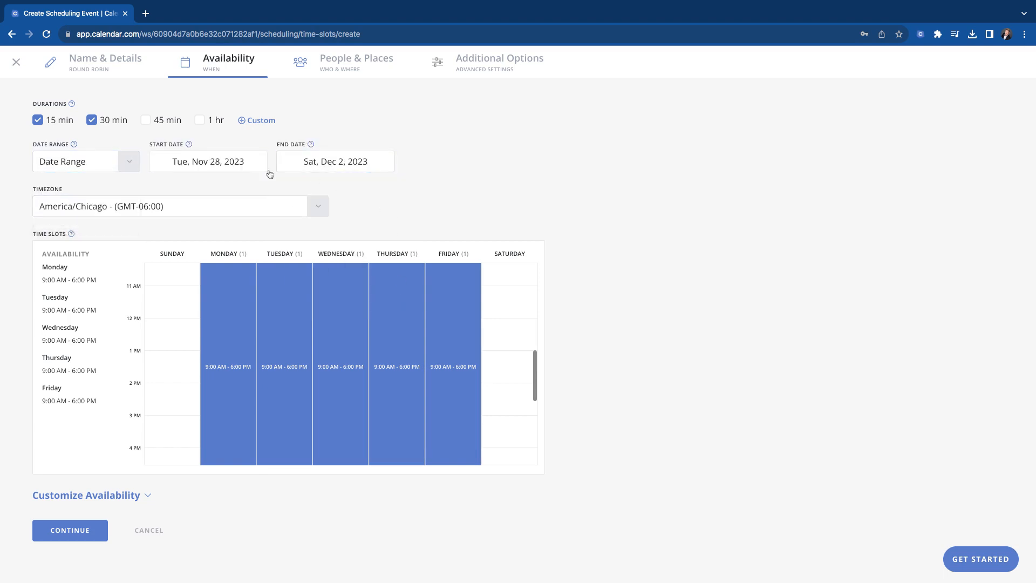
Change the date range type to Rolling Days and set it to 5 days
{"action": "left_click", "coordinate": [129, 164]}
{"action": "left_click", "coordinate": [89, 226]}
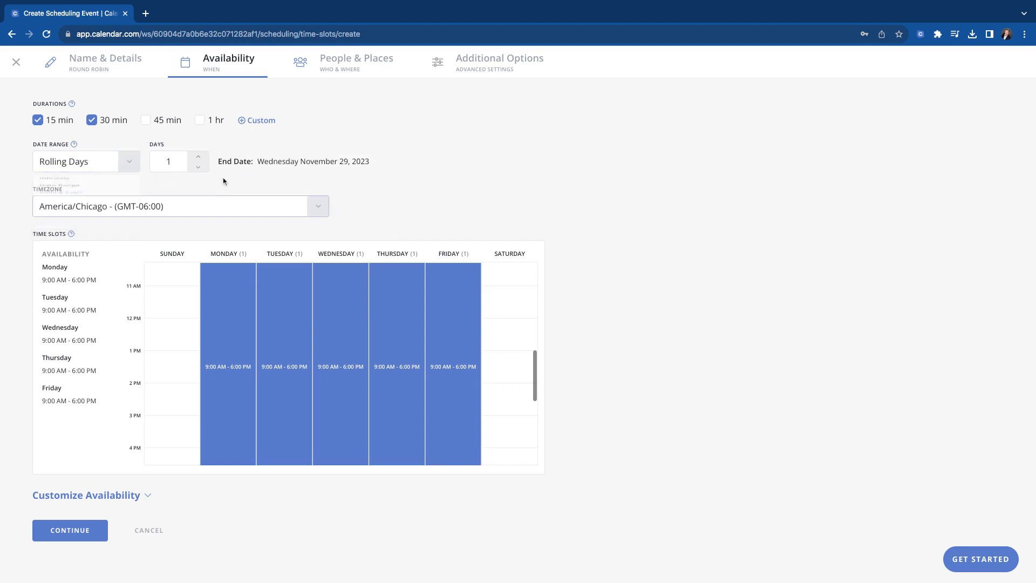
{"action": "left_click", "coordinate": [203, 158]}
{"action": "left_click", "coordinate": [203, 158]}
{"action": "left_click", "coordinate": [203, 158]}
{"action": "left_click", "coordinate": [203, 159]}
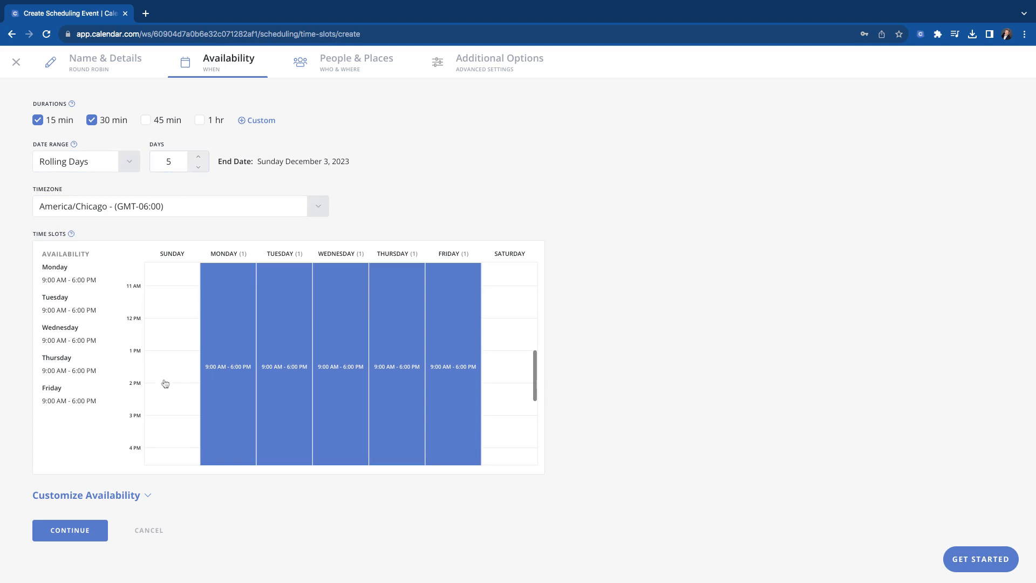
Try a start time increment of 30 mins in the customized availability settings and restore the 15 mins default
{"action": "left_click", "coordinate": [148, 494]}
{"action": "scroll", "coordinate": [169, 485], "scroll_direction": "down", "scroll_amount": 6}
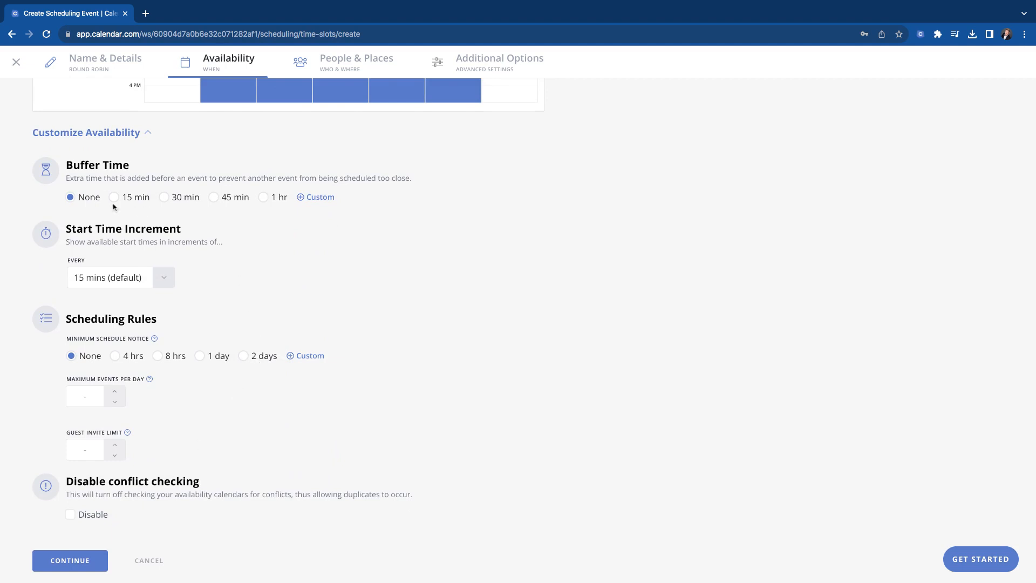
{"action": "left_click", "coordinate": [123, 285]}
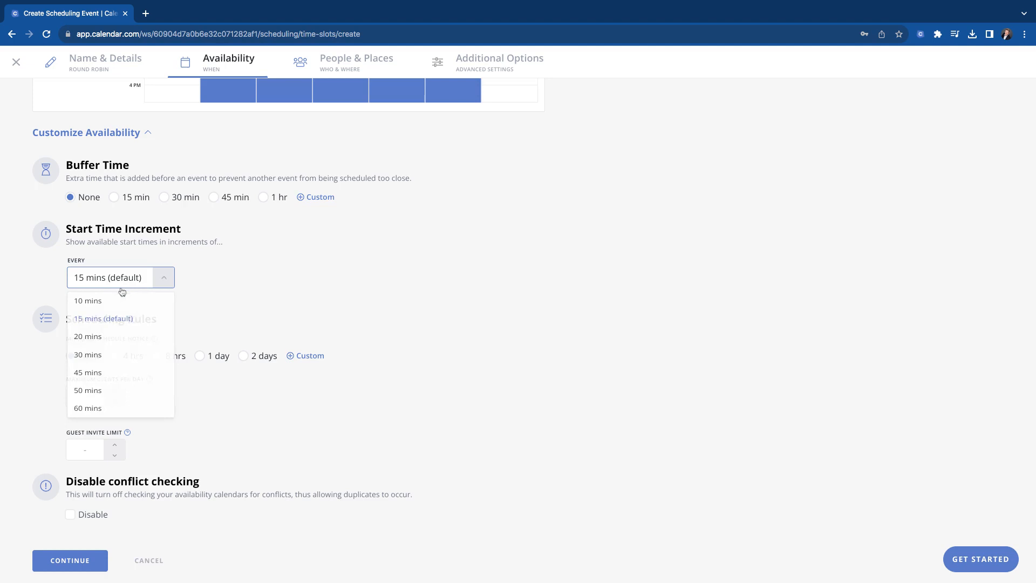
{"action": "left_click", "coordinate": [104, 361]}
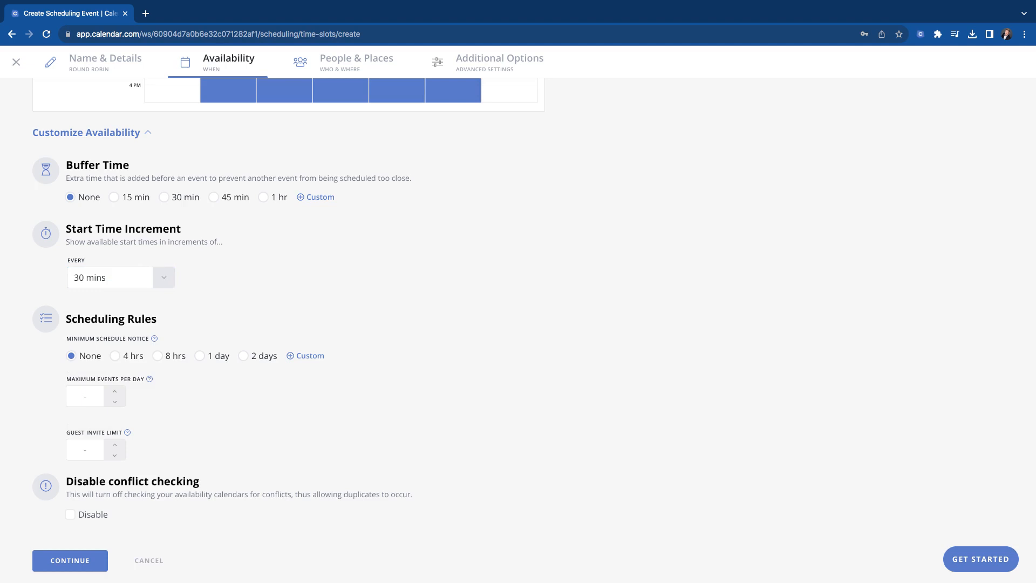
{"action": "left_click", "coordinate": [163, 278]}
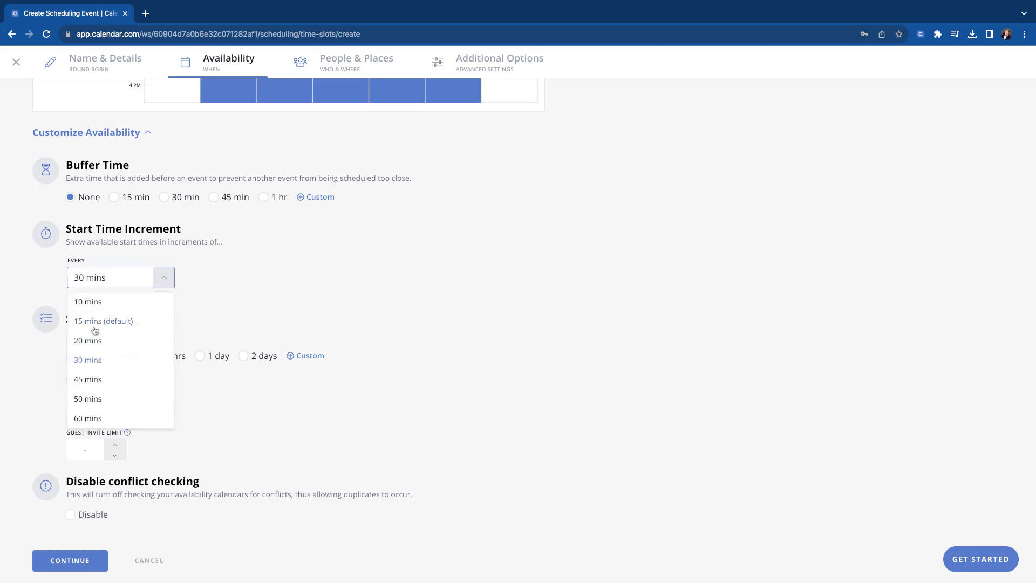
{"action": "left_click", "coordinate": [95, 323]}
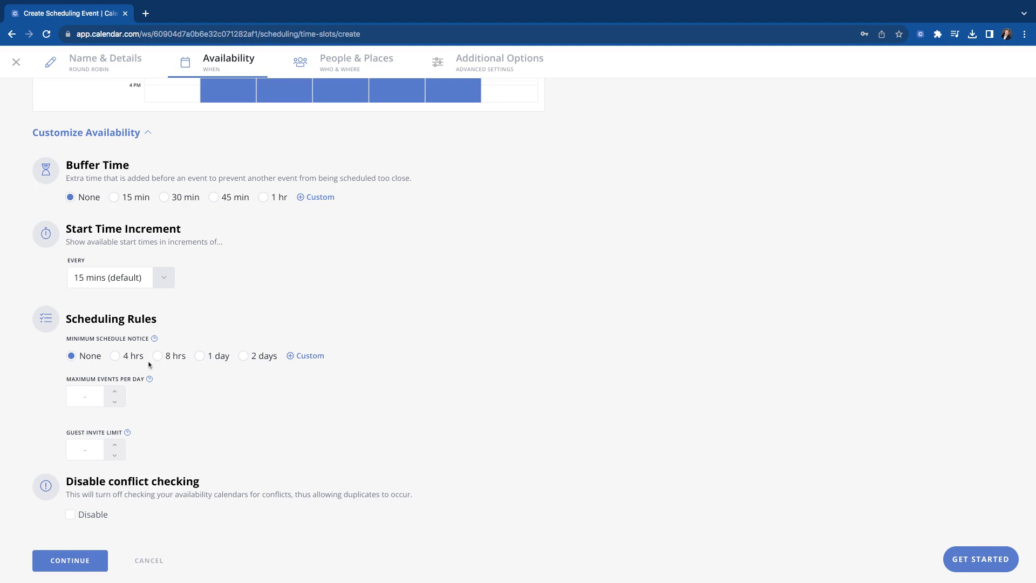
View the custom minimum schedule notice options without adding one, and proceed to the People & Places settings
{"action": "left_click", "coordinate": [304, 360]}
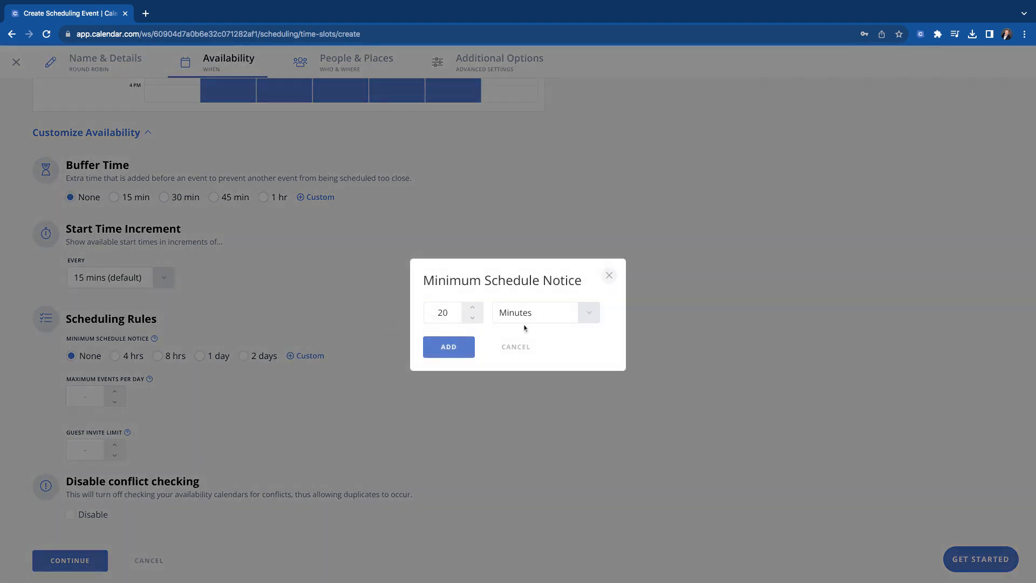
{"action": "left_click", "coordinate": [611, 275]}
{"action": "scroll", "coordinate": [250, 379], "scroll_direction": "down", "scroll_amount": 1}
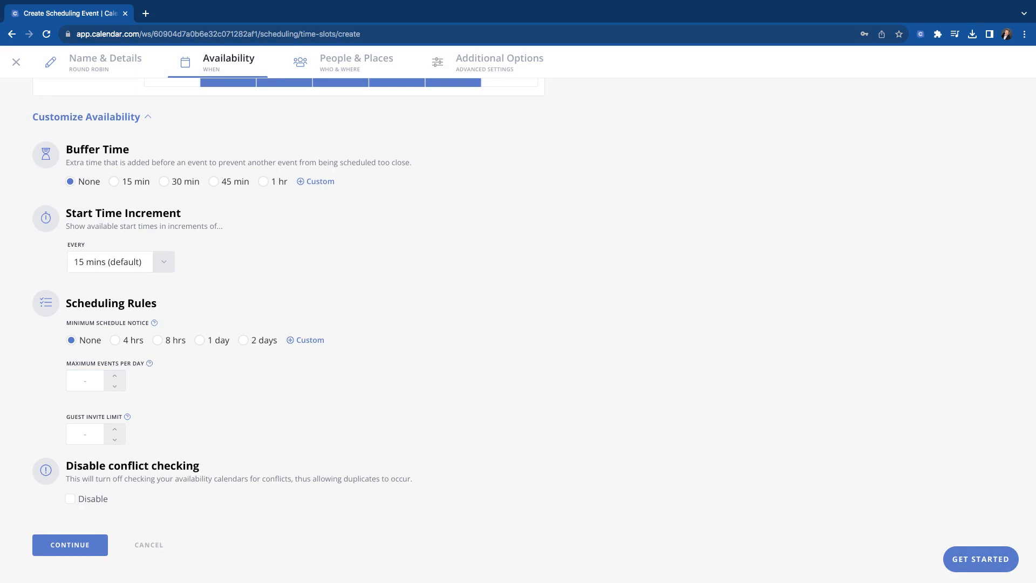
{"action": "scroll", "coordinate": [534, 330], "scroll_direction": "down", "scroll_amount": 1}
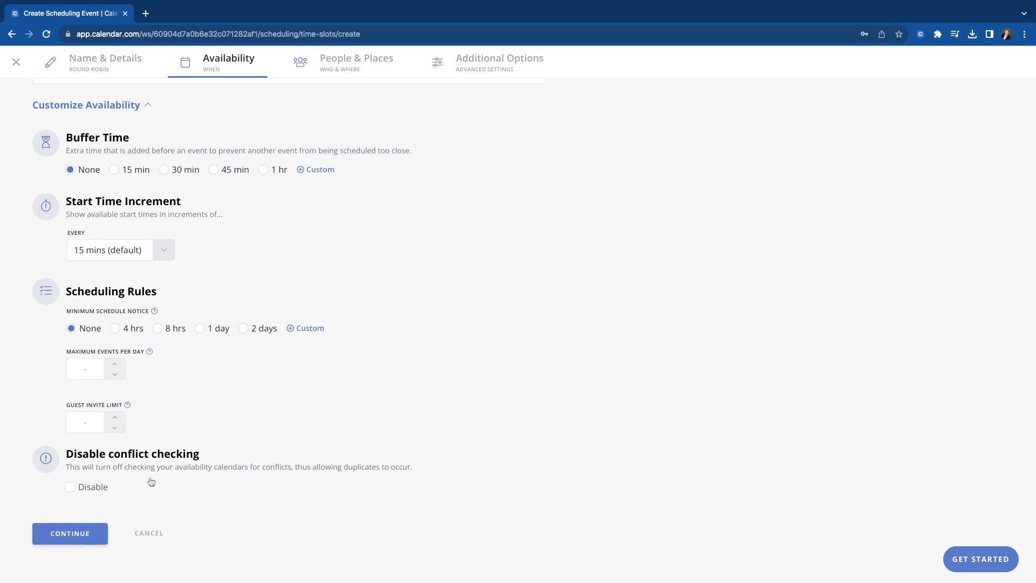
{"action": "left_click", "coordinate": [86, 534]}
Try adding an individual member as a host by searching "st", and remove that member from the selection
{"action": "left_click", "coordinate": [96, 130]}
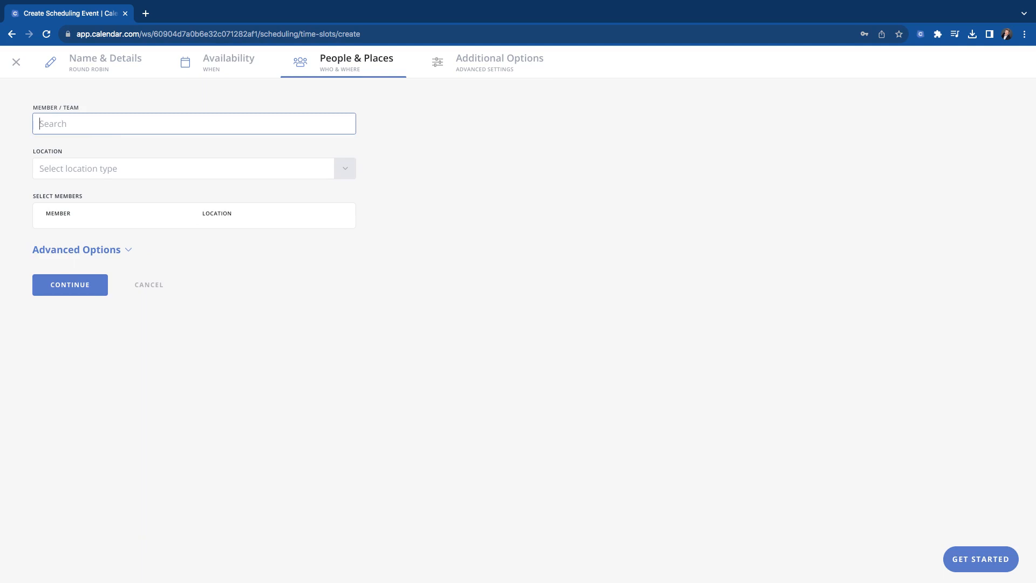
{"action": "type", "text": "st"}
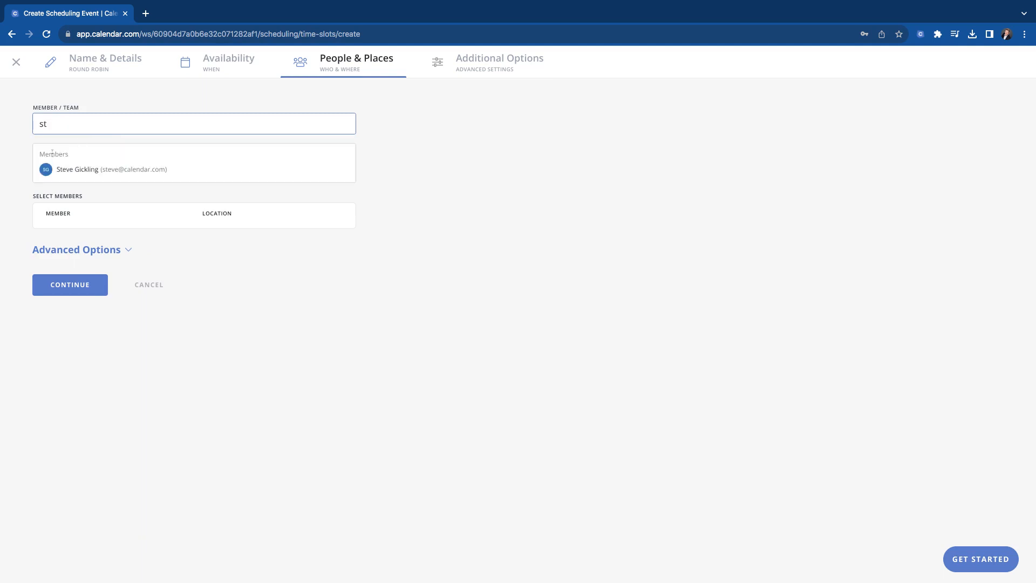
{"action": "left_click", "coordinate": [63, 170]}
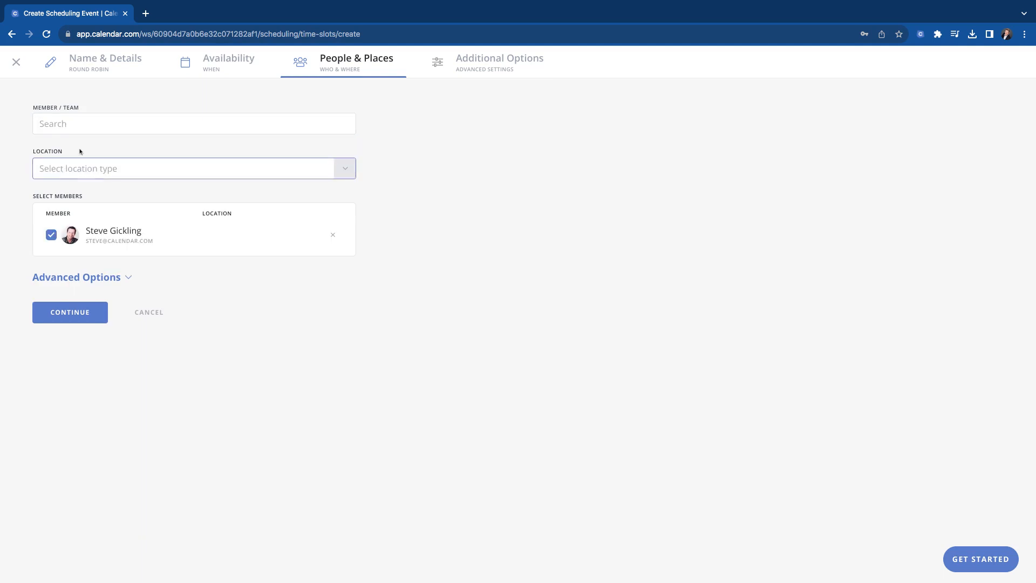
{"action": "left_click", "coordinate": [97, 122]}
{"action": "type", "text": "j"}
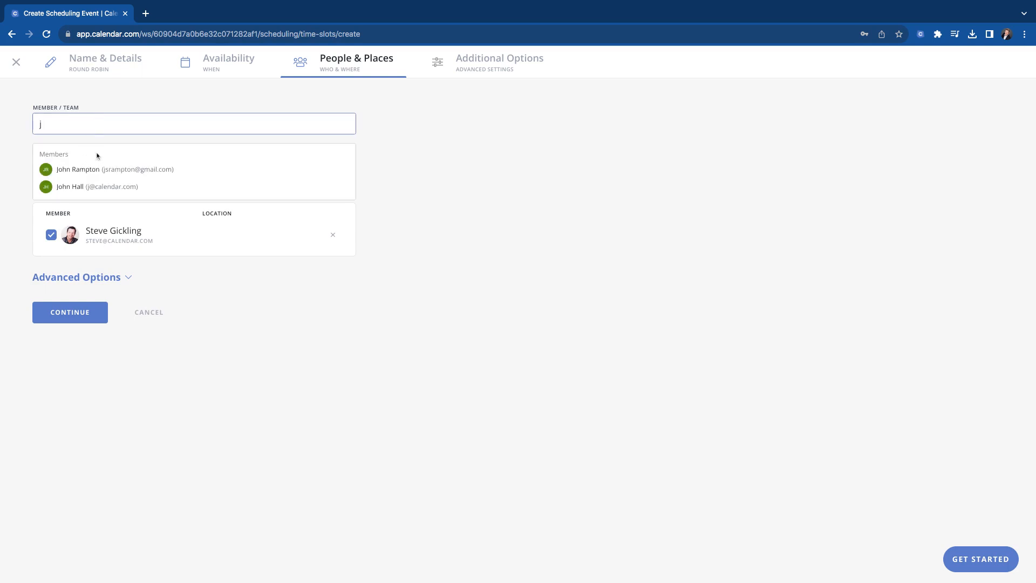
{"action": "key", "text": "BackSpace"}
{"action": "left_click", "coordinate": [333, 234]}
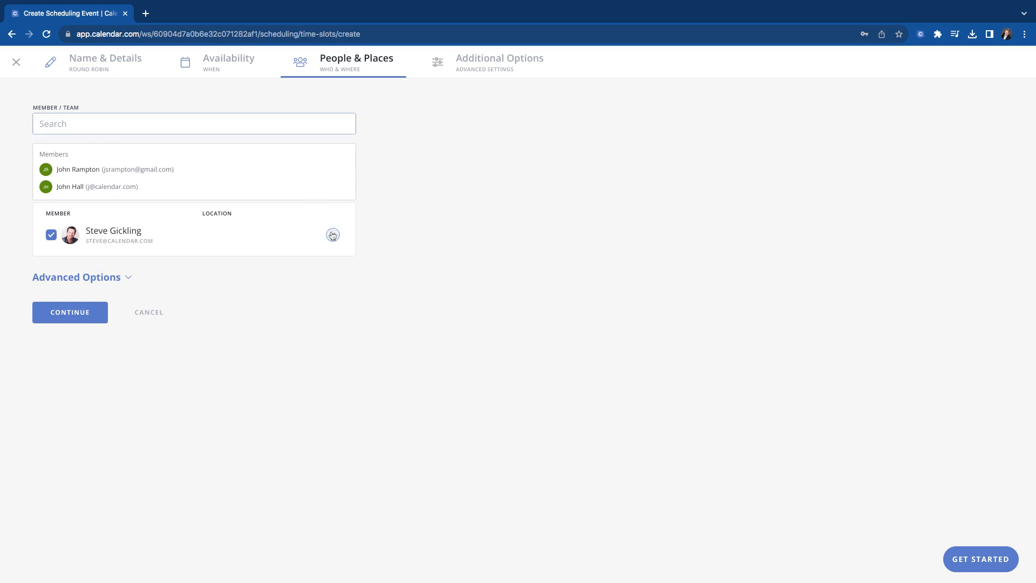
Search "s" to add the Calendar Sales team as hosts, and set the meeting location to Zoom
{"action": "left_click", "coordinate": [193, 122]}
{"action": "type", "text": "s"}
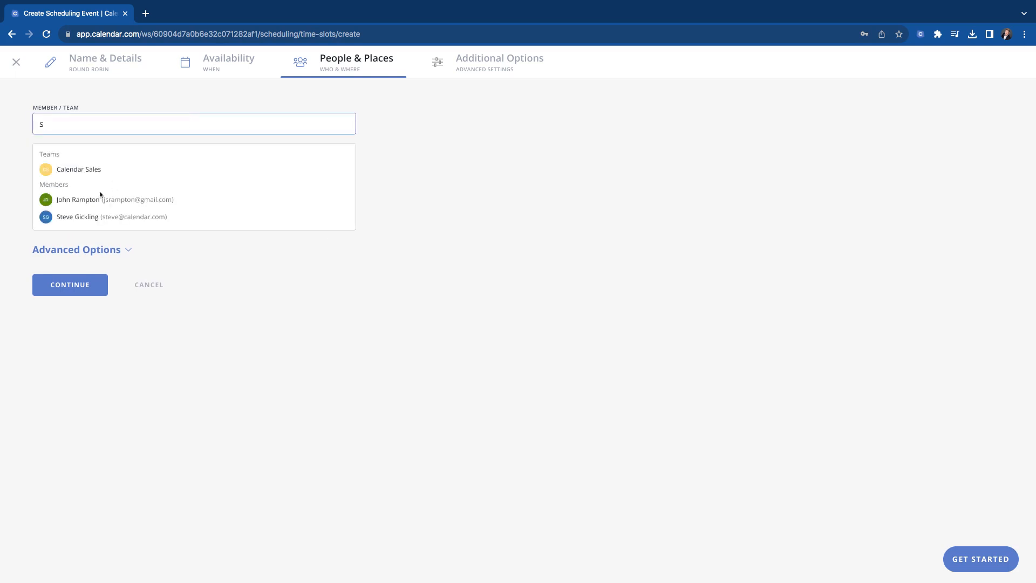
{"action": "left_click", "coordinate": [98, 173]}
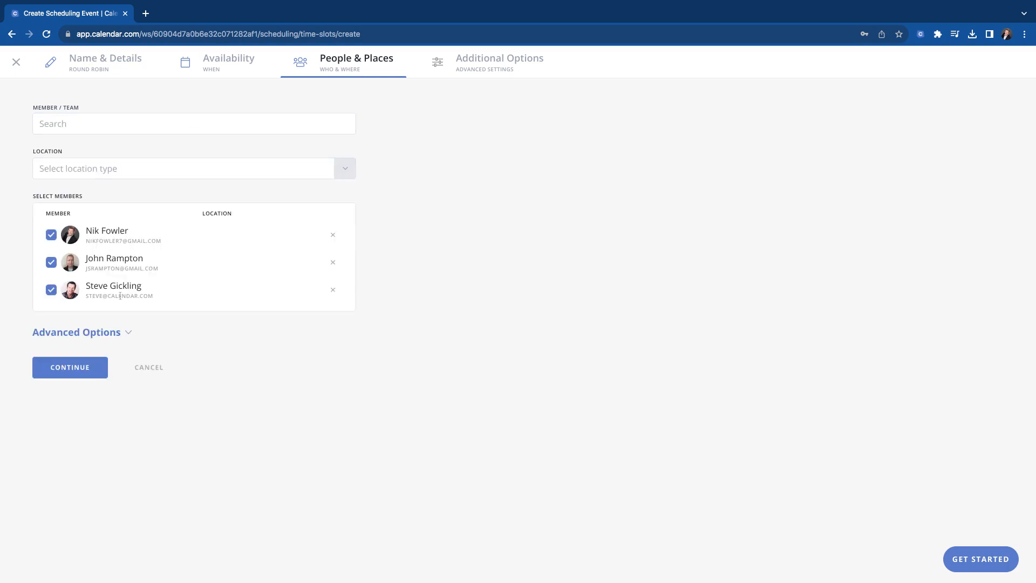
{"action": "left_click", "coordinate": [146, 177]}
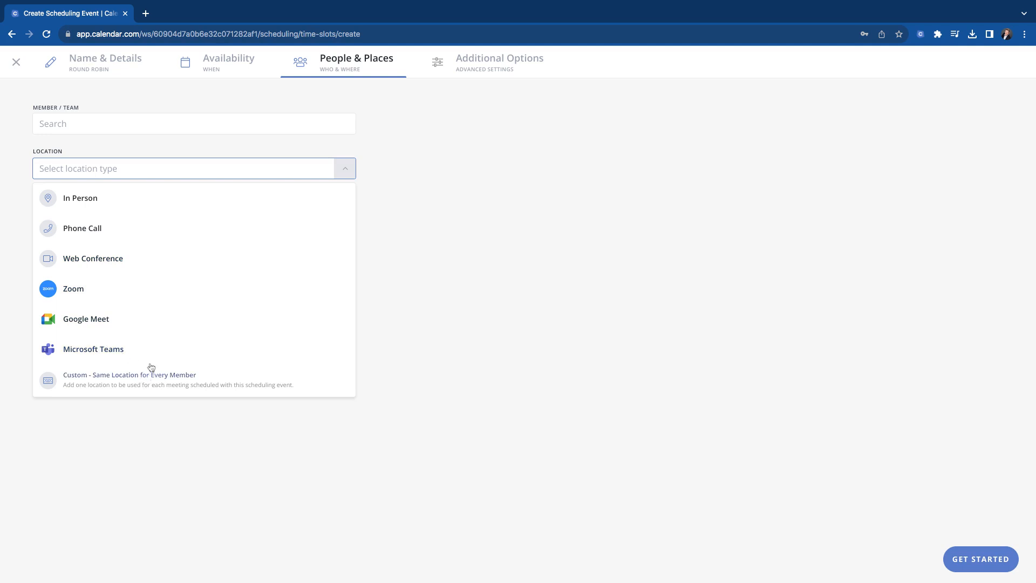
{"action": "left_click", "coordinate": [104, 289]}
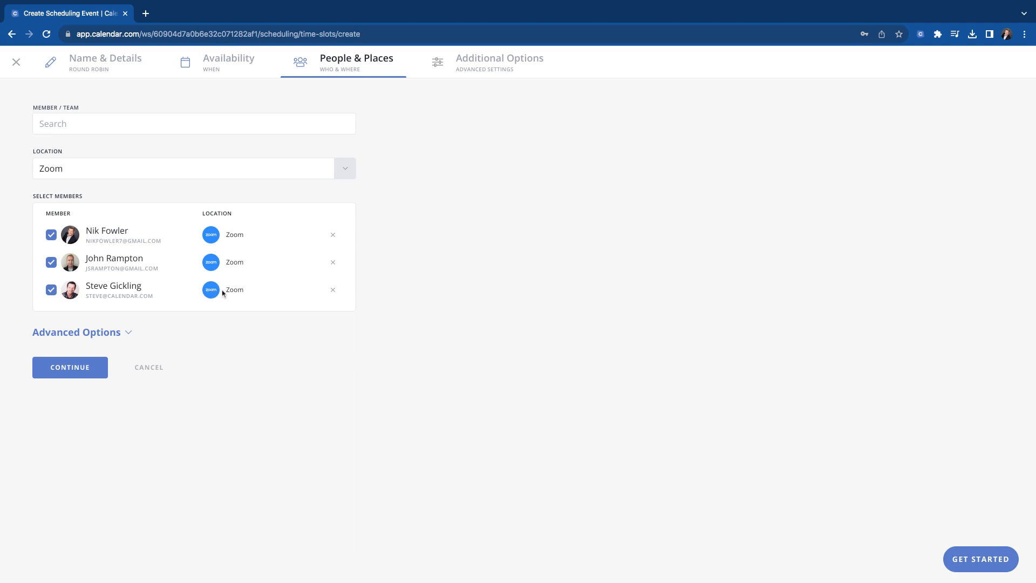
View the advanced Invite Guests and Block Scheduler settings without adding anyone, and proceed to the Additional Options settings
{"action": "left_click", "coordinate": [130, 331]}
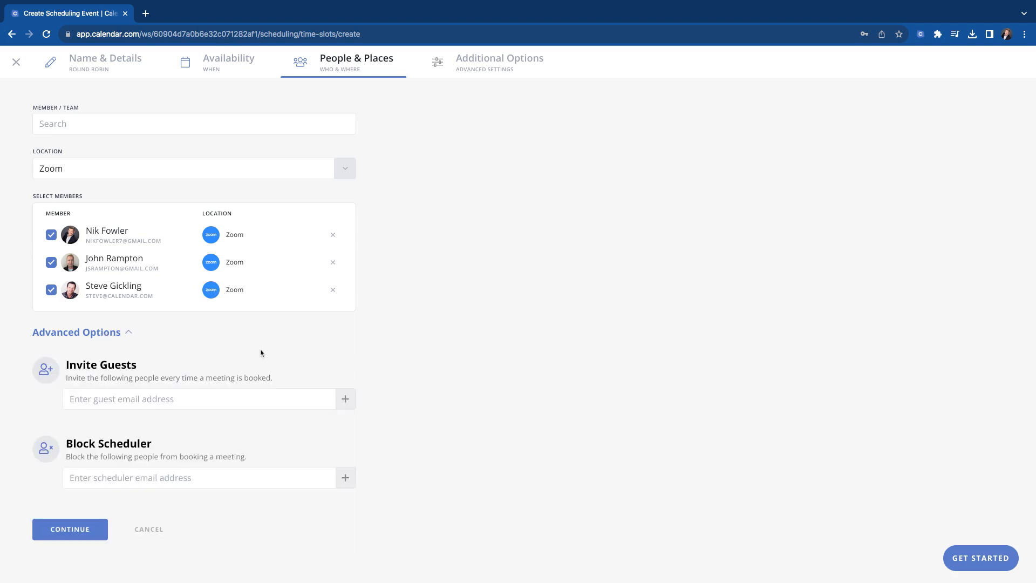
{"action": "left_click", "coordinate": [206, 400]}
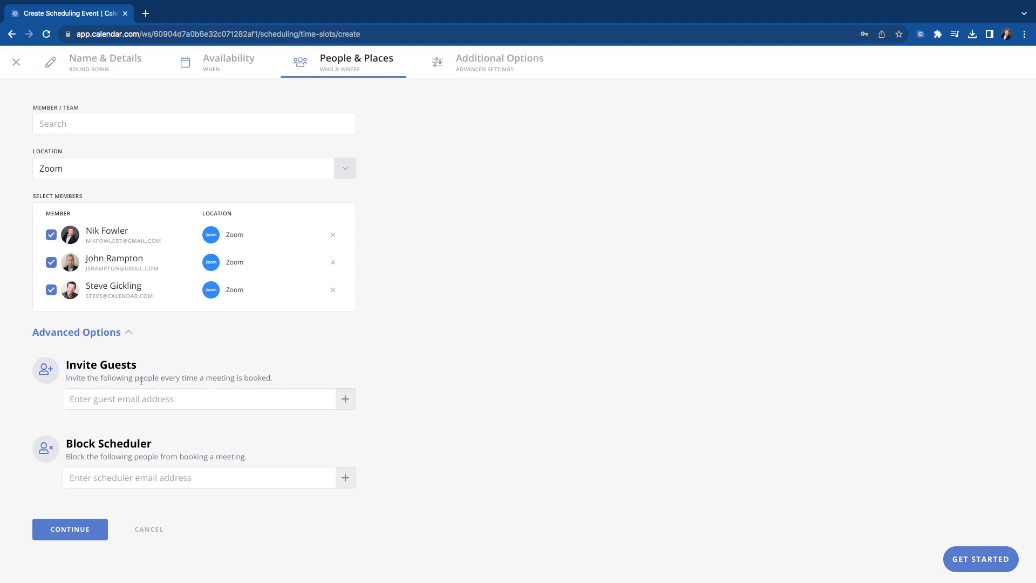
{"action": "left_click", "coordinate": [153, 479]}
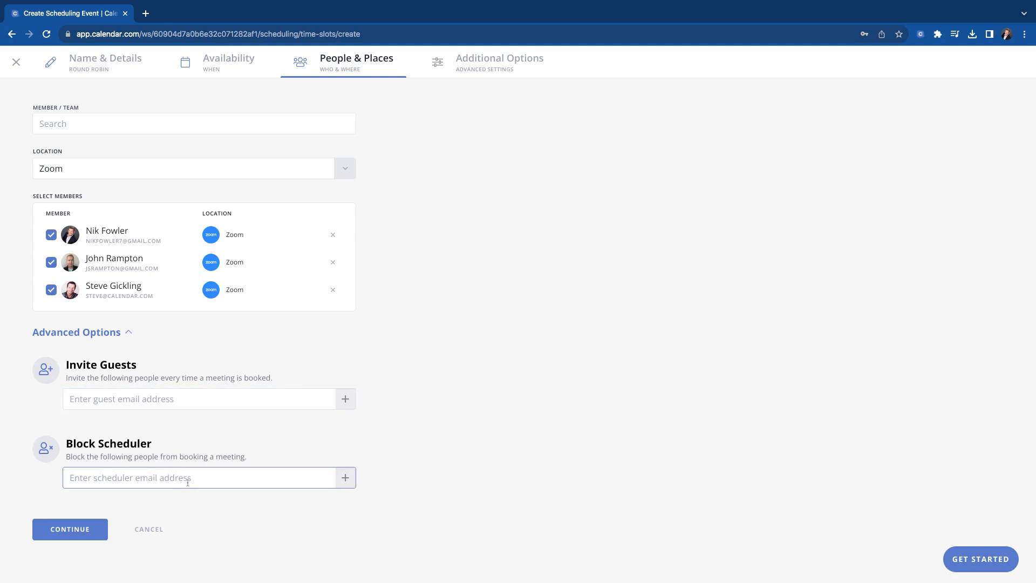
{"action": "left_click", "coordinate": [59, 528]}
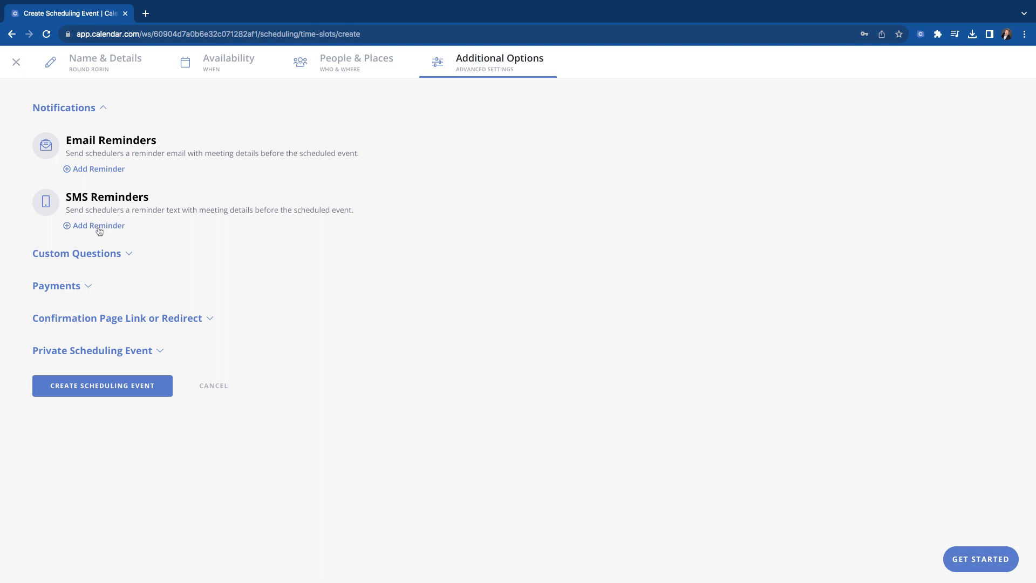
Add a required custom scheduler question "Company Name" with the One Line answer type
{"action": "left_click", "coordinate": [86, 255]}
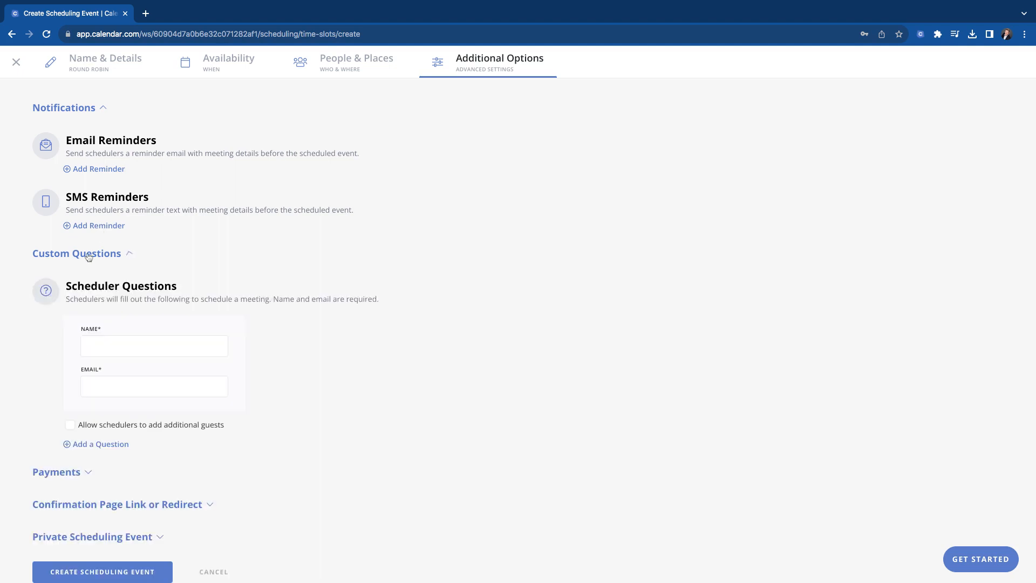
{"action": "left_click", "coordinate": [118, 443]}
{"action": "left_click", "coordinate": [537, 301]}
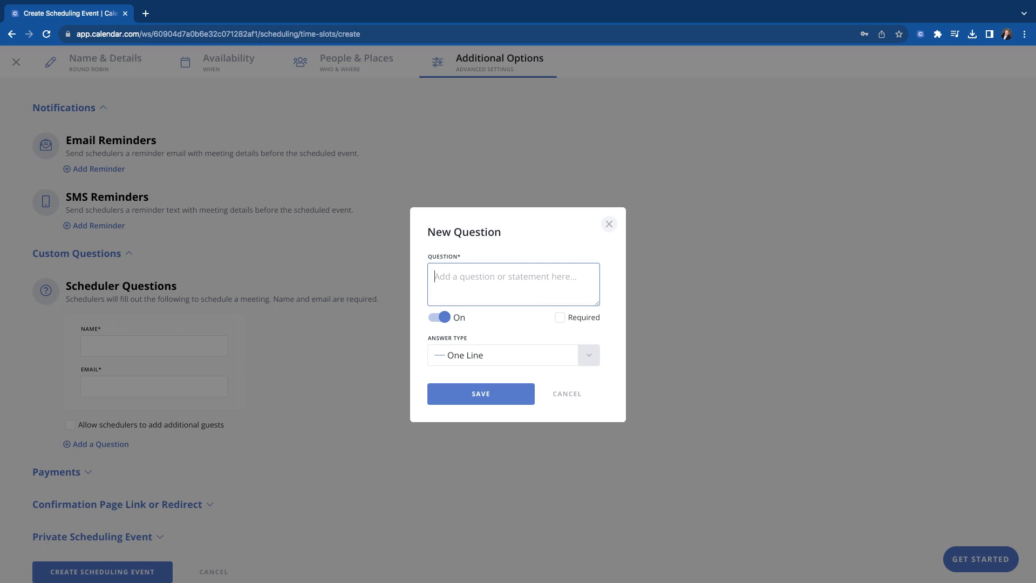
{"action": "type", "text": "Company "}
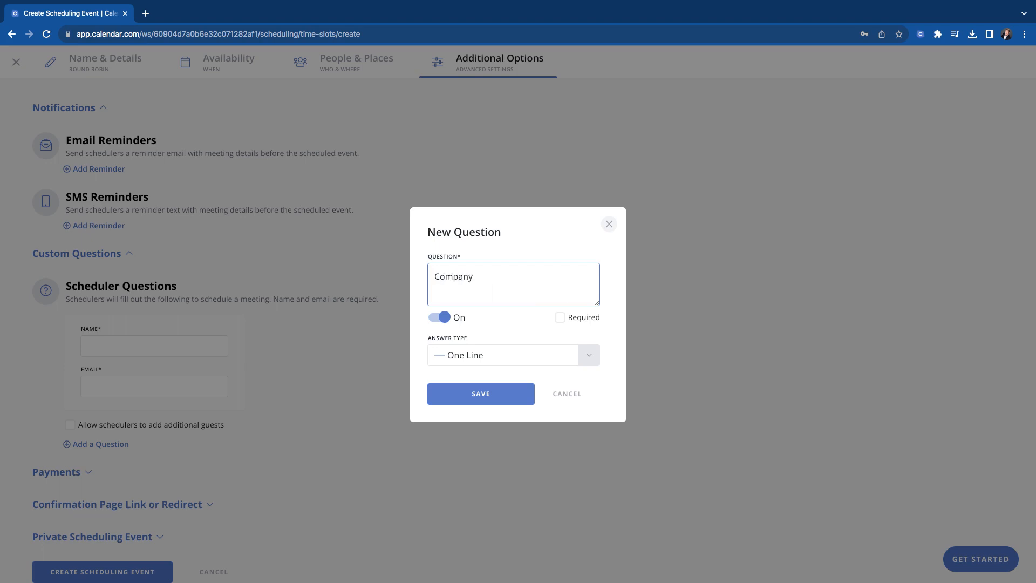
{"action": "type", "text": "Name"}
{"action": "left_click", "coordinate": [560, 317]}
{"action": "left_click", "coordinate": [534, 355]}
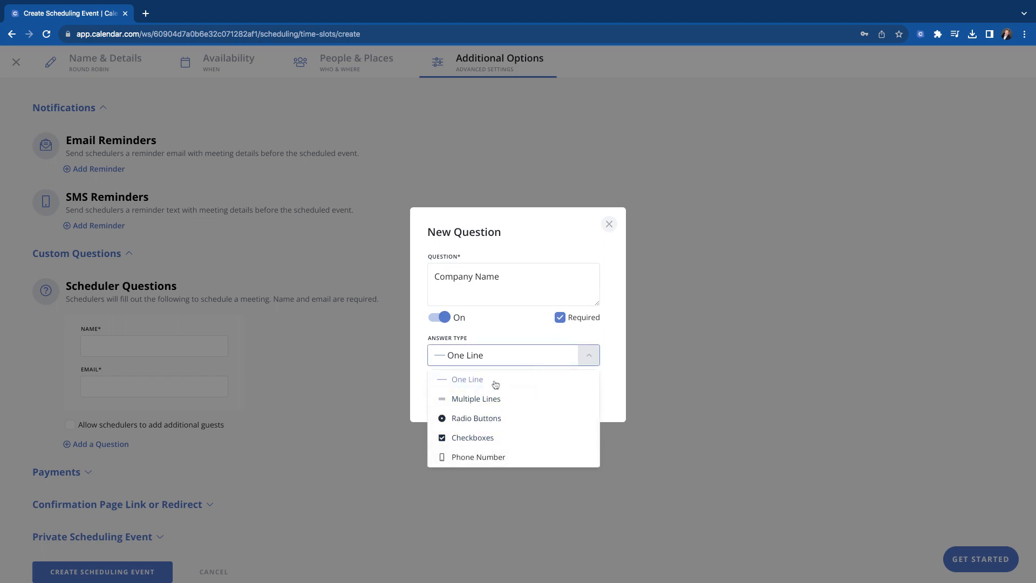
{"action": "left_click", "coordinate": [495, 384]}
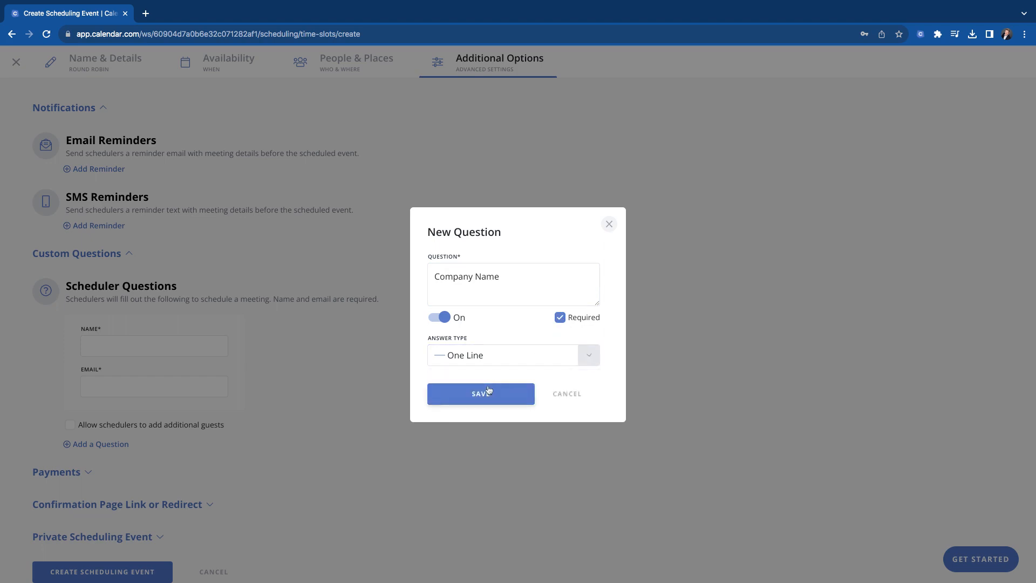
{"action": "left_click", "coordinate": [483, 354]}
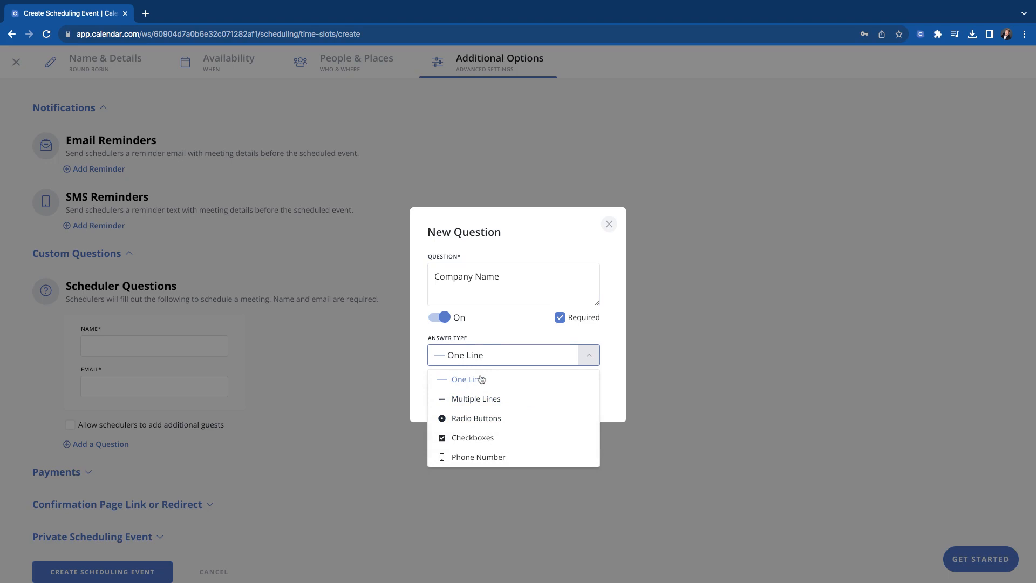
{"action": "left_click", "coordinate": [433, 381]}
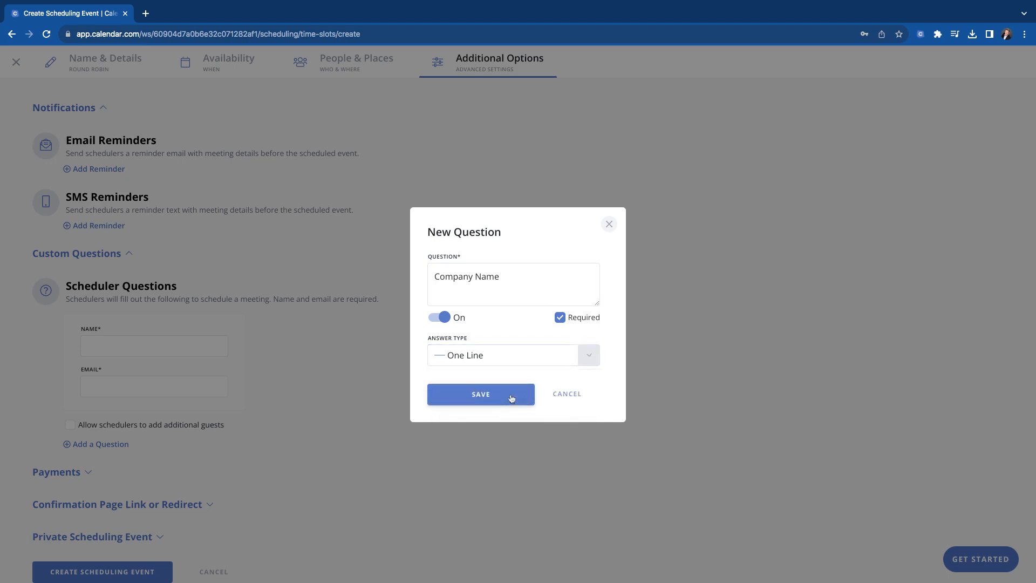
{"action": "left_click", "coordinate": [512, 399]}
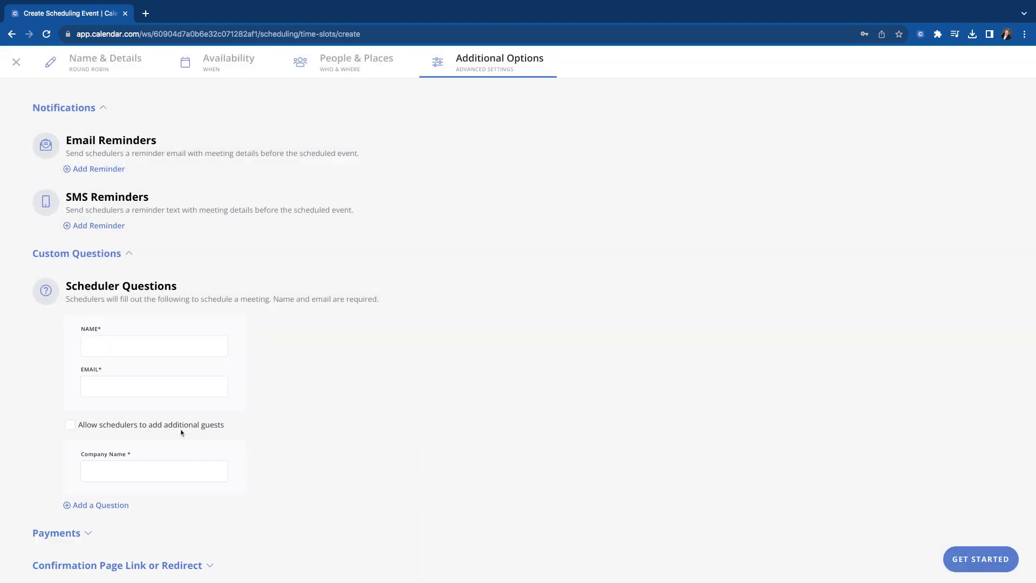
Add a custom scheduler question "Phone Number" with the Phone Number answer type
{"action": "left_click", "coordinate": [107, 505]}
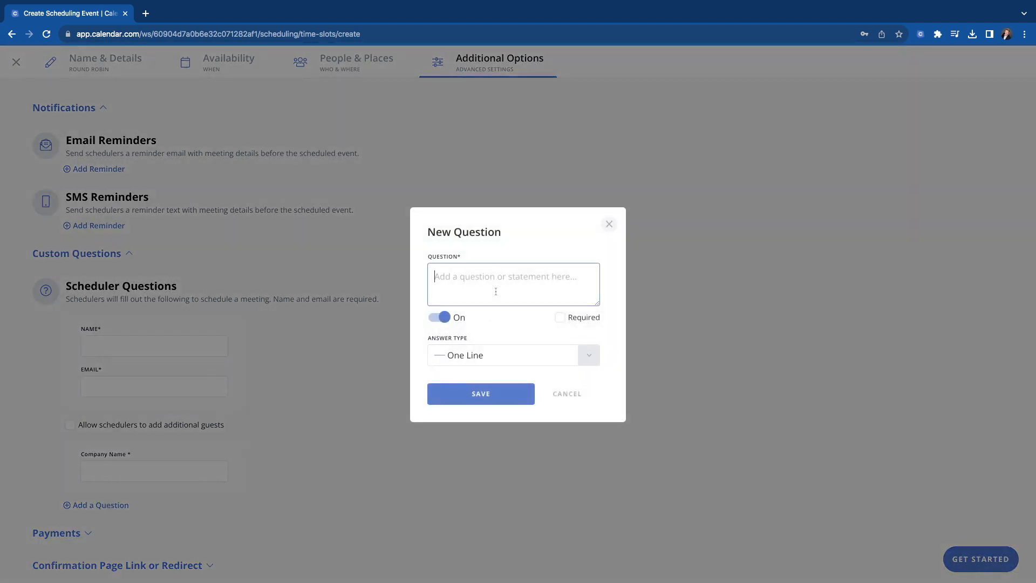
{"action": "type", "text": "Pjone"}
{"action": "key", "text": "BackSpace"}
{"action": "key", "text": "BackSpace"}
{"action": "key", "text": "BackSpace"}
{"action": "type", "text": "hone Ny"}
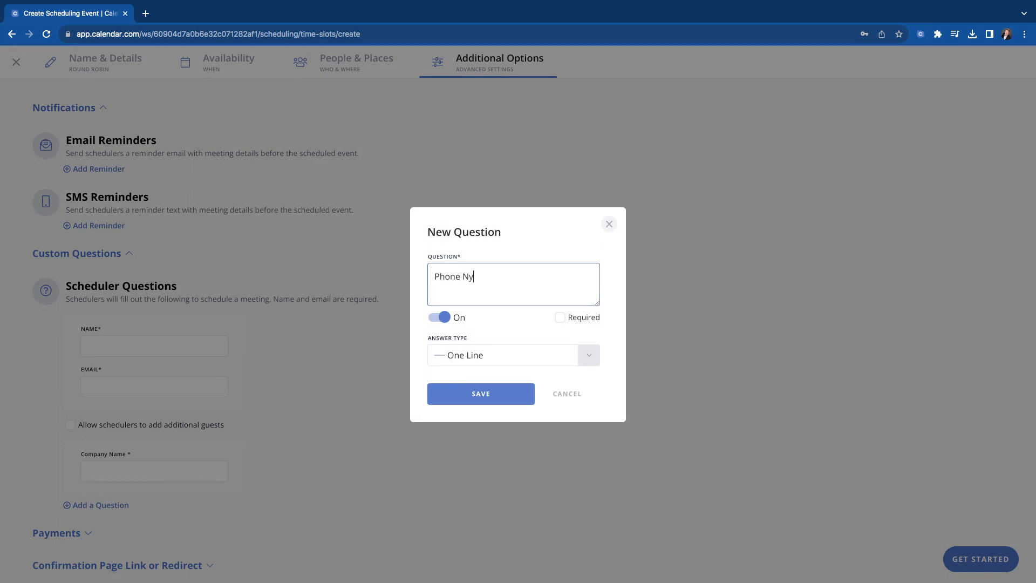
{"action": "key", "text": "BackSpace"}
{"action": "type", "text": "umber"}
{"action": "left_click", "coordinate": [507, 356]}
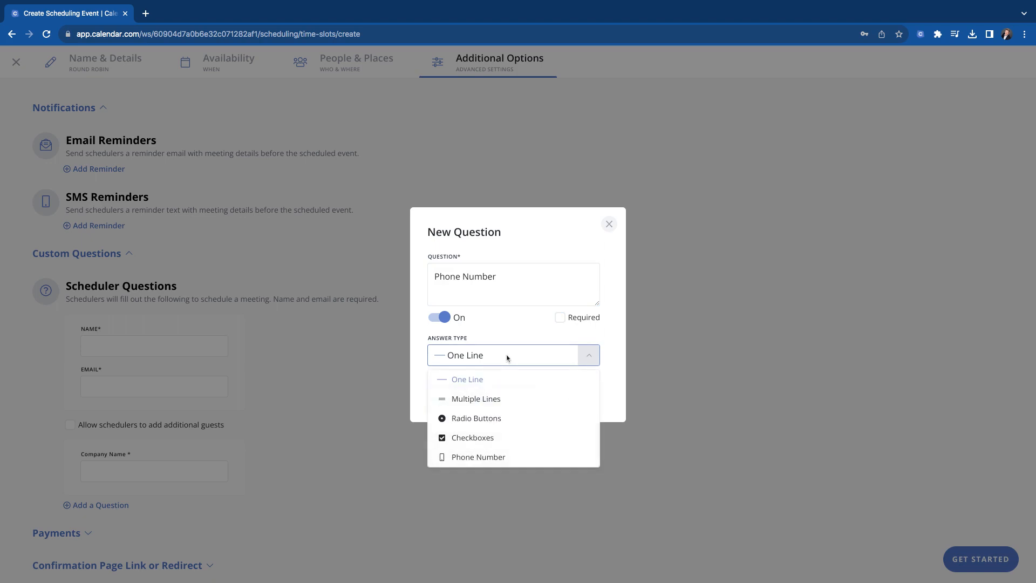
{"action": "left_click", "coordinate": [463, 457]}
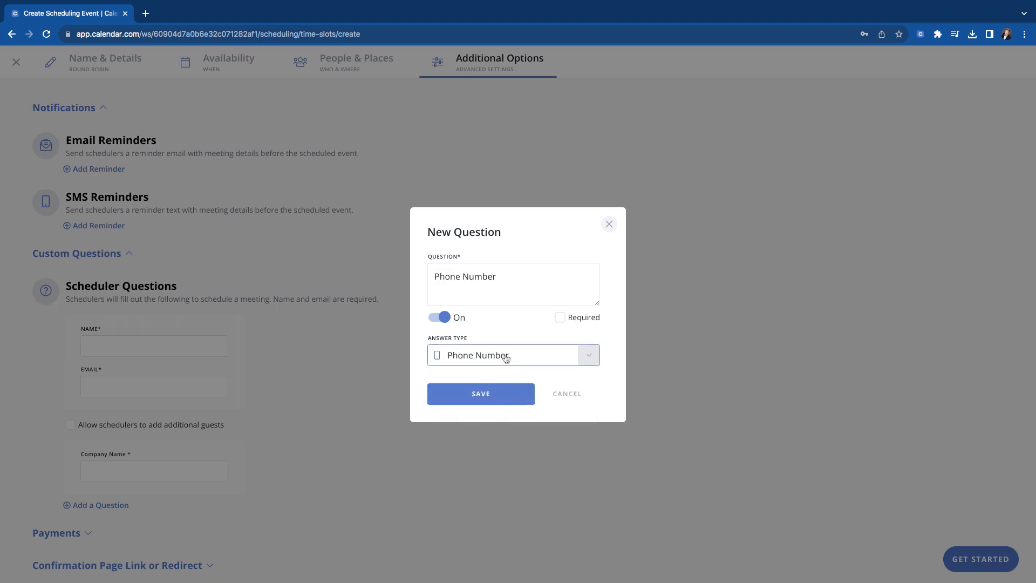
{"action": "left_click", "coordinate": [492, 394]}
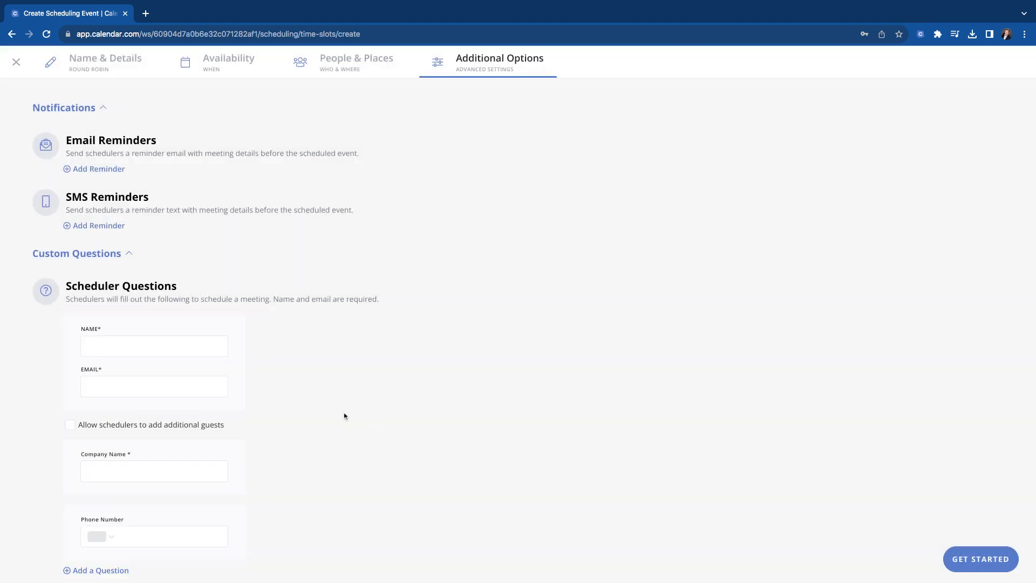
Review the scheduler questions and the Payments, Confirmation Page Link or Redirect, and Private Scheduling Event settings
{"action": "scroll", "coordinate": [345, 416], "scroll_direction": "down", "scroll_amount": 1}
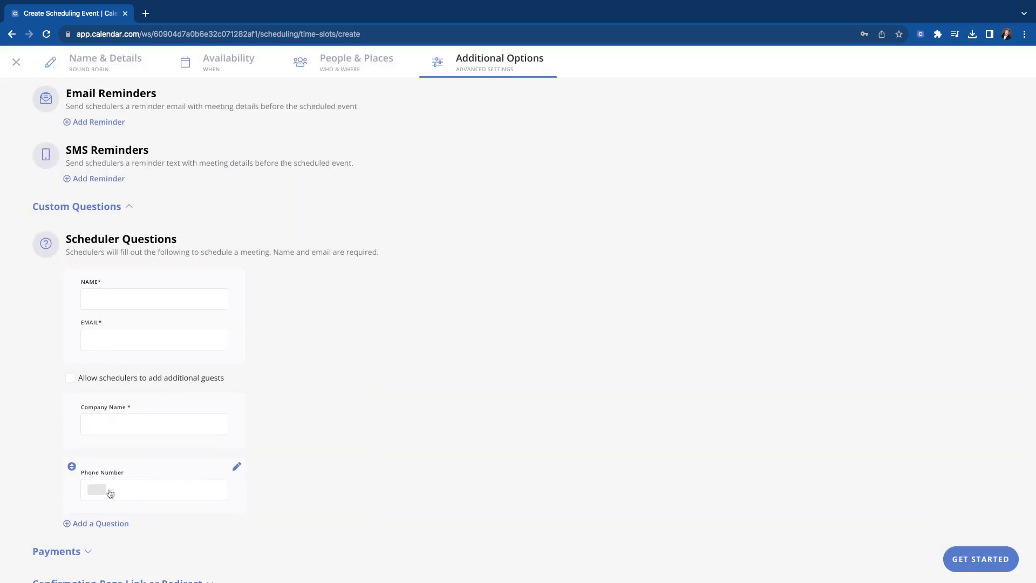
{"action": "scroll", "coordinate": [213, 496], "scroll_direction": "down", "scroll_amount": 2}
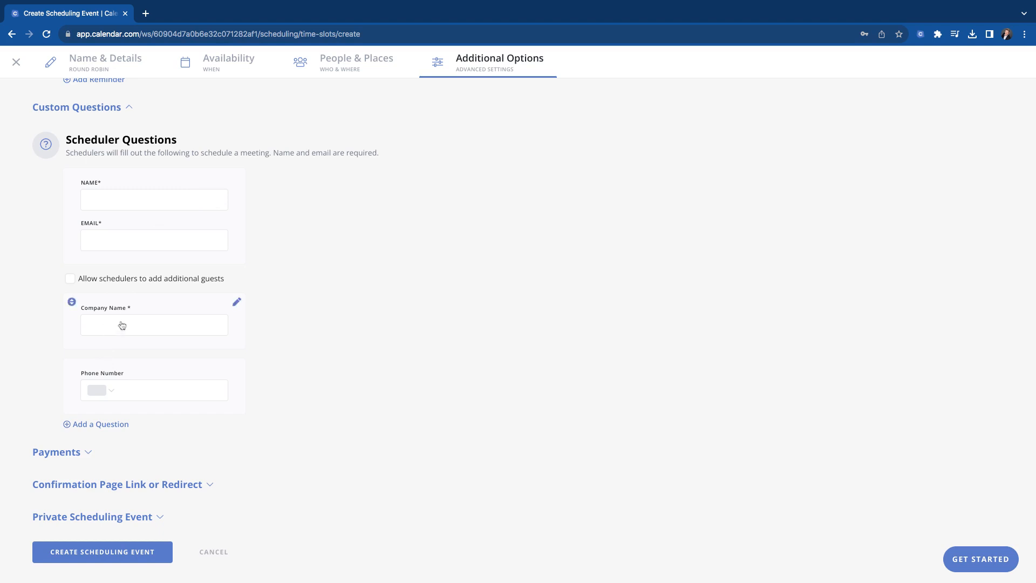
{"action": "scroll", "coordinate": [221, 429], "scroll_direction": "down", "scroll_amount": 1}
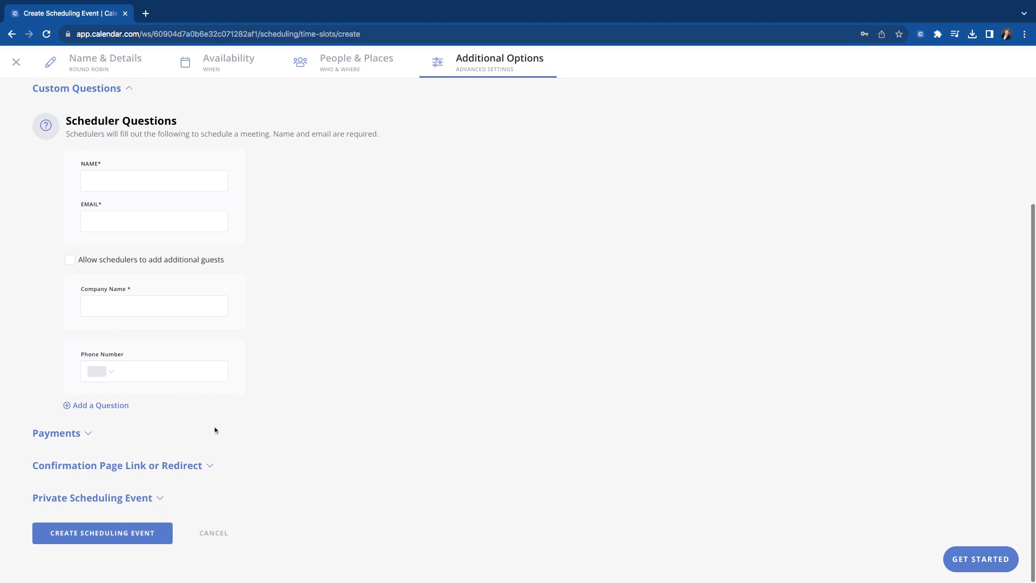
{"action": "left_click", "coordinate": [57, 433]}
{"action": "scroll", "coordinate": [351, 432], "scroll_direction": "down", "scroll_amount": 2}
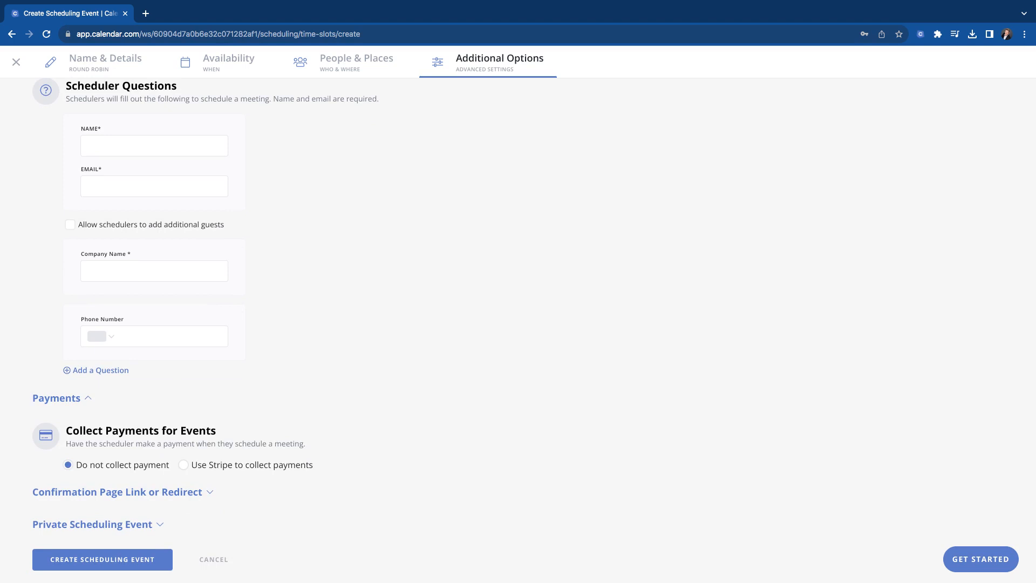
{"action": "scroll", "coordinate": [102, 466], "scroll_direction": "down", "scroll_amount": 1}
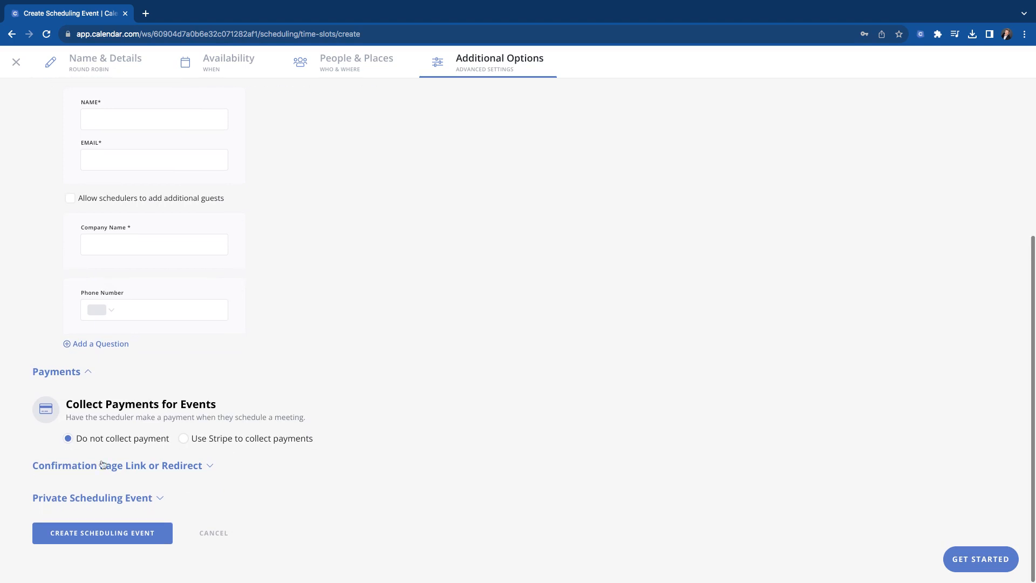
{"action": "left_click", "coordinate": [127, 466]}
{"action": "scroll", "coordinate": [203, 485], "scroll_direction": "down", "scroll_amount": 3}
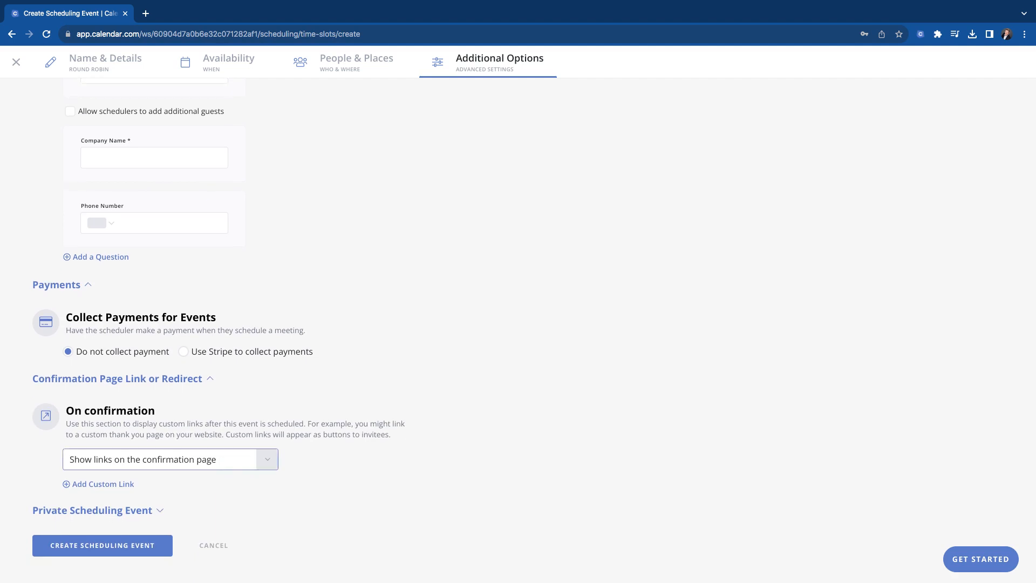
{"action": "left_click", "coordinate": [129, 510]}
{"action": "scroll", "coordinate": [205, 505], "scroll_direction": "down", "scroll_amount": 3}
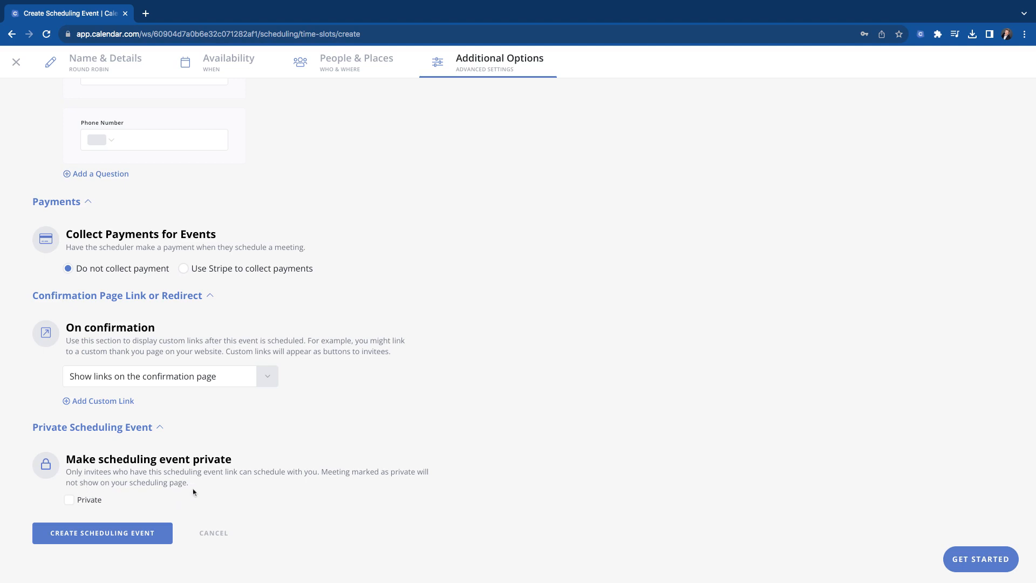
Create the scheduling event and open the booking page of "Chat with any member of Calendar.com" from its link
{"action": "left_click", "coordinate": [158, 533]}
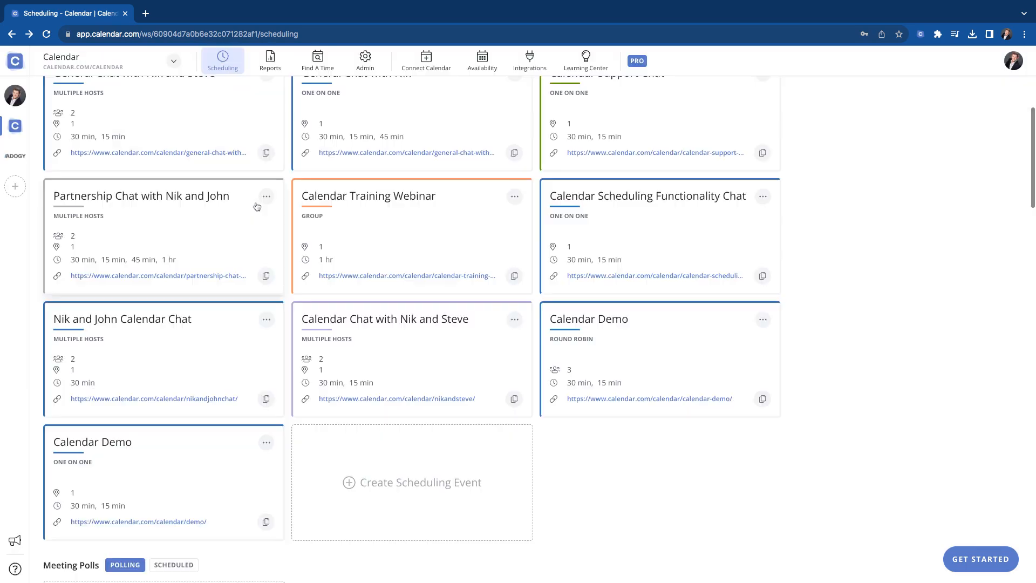
{"action": "scroll", "coordinate": [164, 158], "scroll_direction": "up", "scroll_amount": 1}
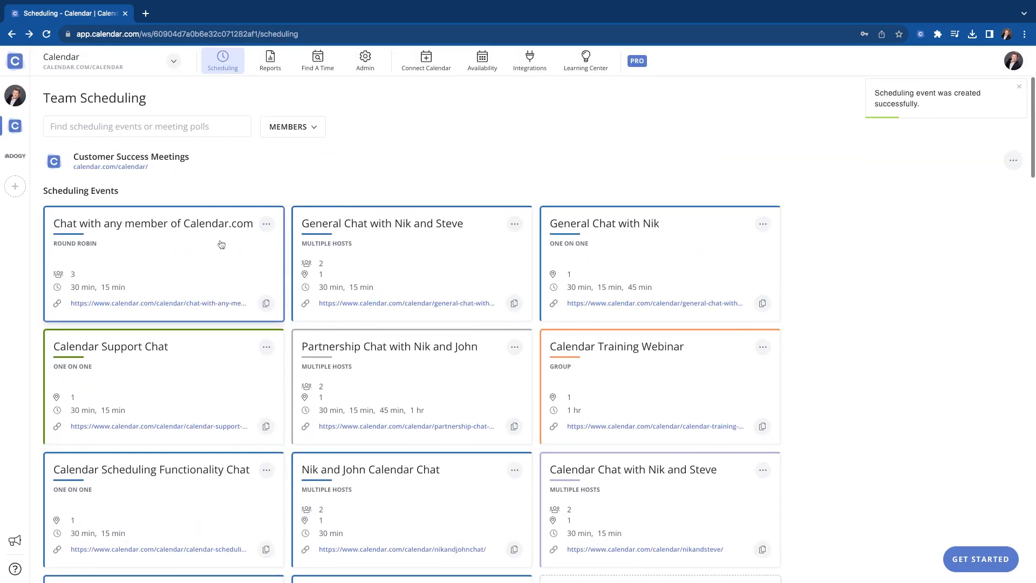
{"action": "left_click", "coordinate": [162, 304]}
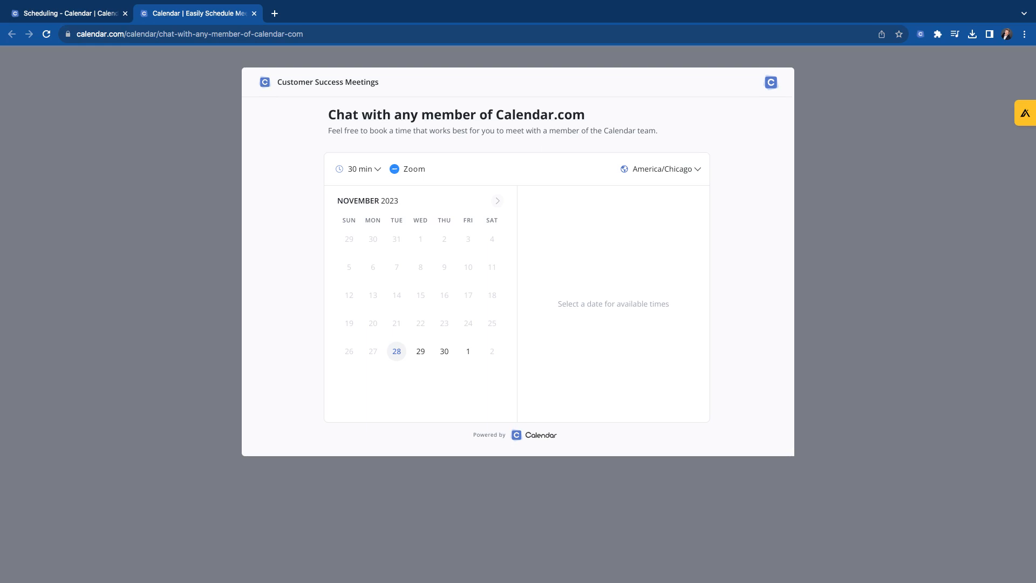
Choose the 30 min duration on the booking page and view the available times for Wed, Nov 29, 2023
{"action": "left_click", "coordinate": [378, 172]}
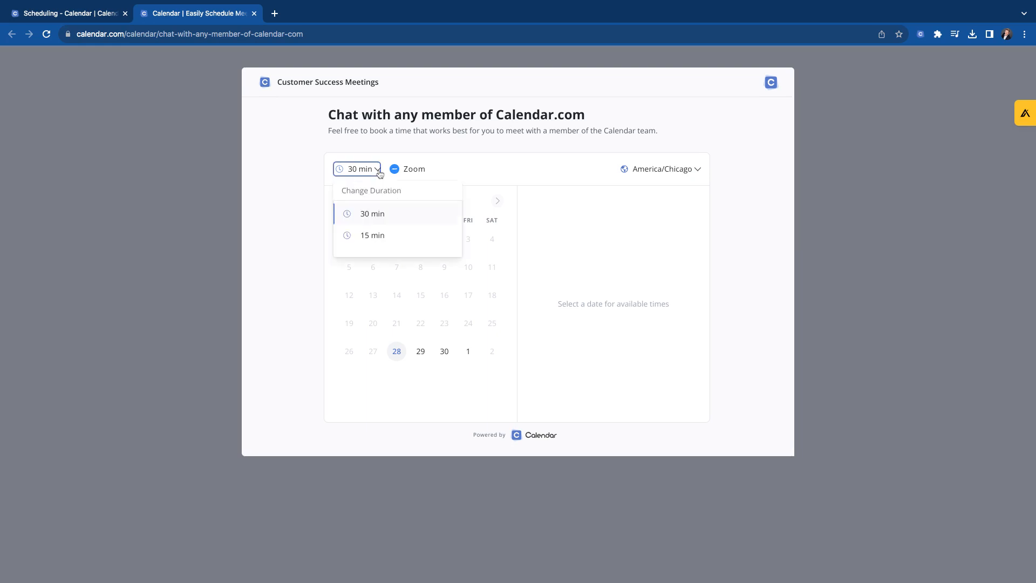
{"action": "left_click", "coordinate": [381, 216]}
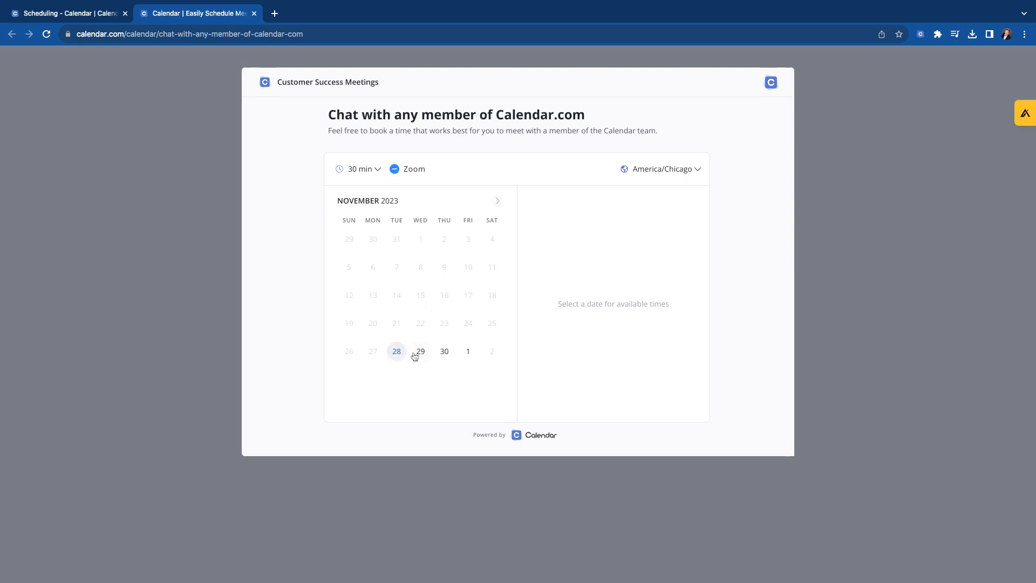
{"action": "left_click", "coordinate": [422, 352]}
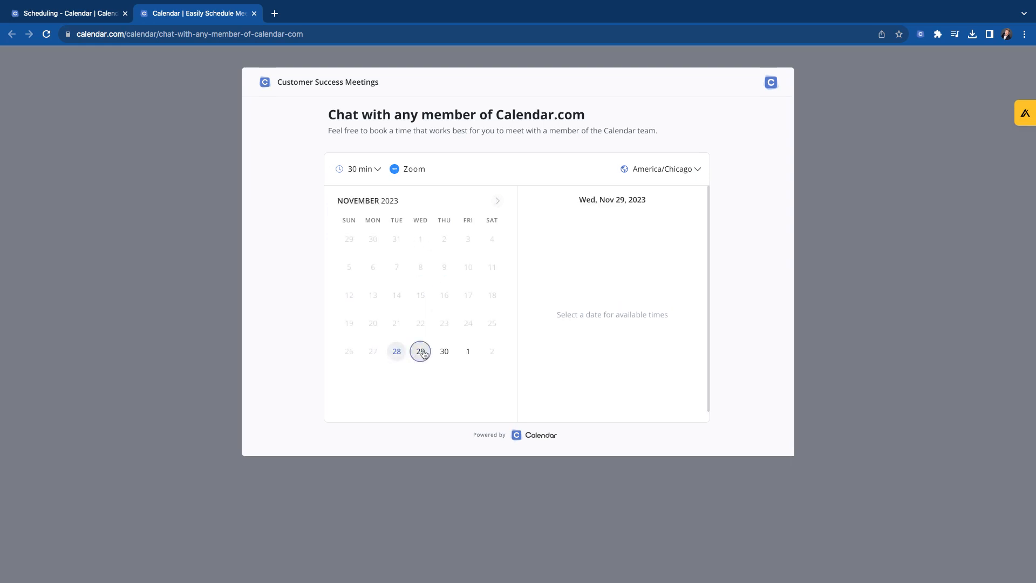
{"action": "scroll", "coordinate": [604, 286], "scroll_direction": "down", "scroll_amount": 1}
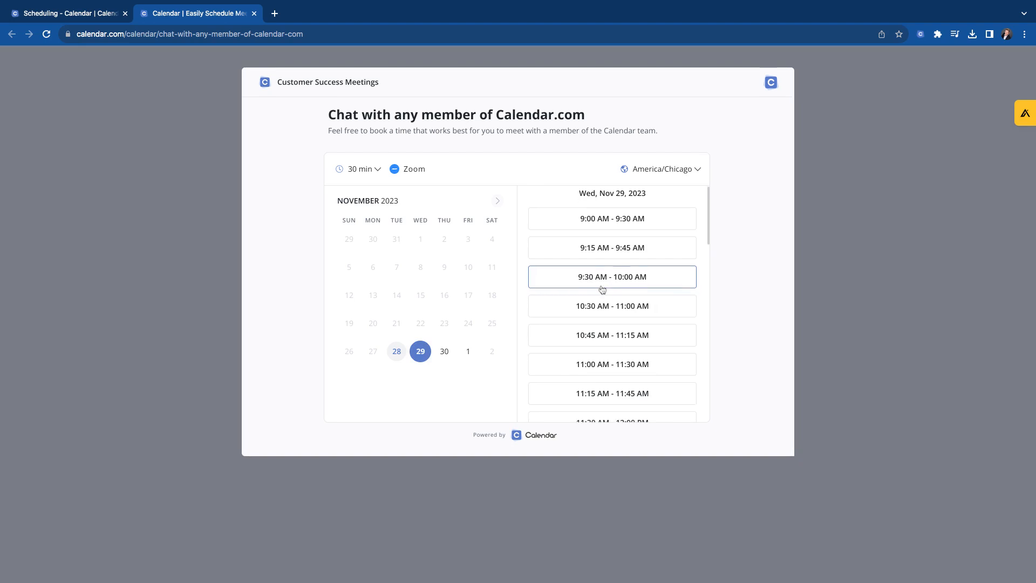
Select the 12:30 PM - 1:00 PM slot, view the booking form's information fields, and close the booking page without scheduling
{"action": "scroll", "coordinate": [602, 289], "scroll_direction": "down", "scroll_amount": 10}
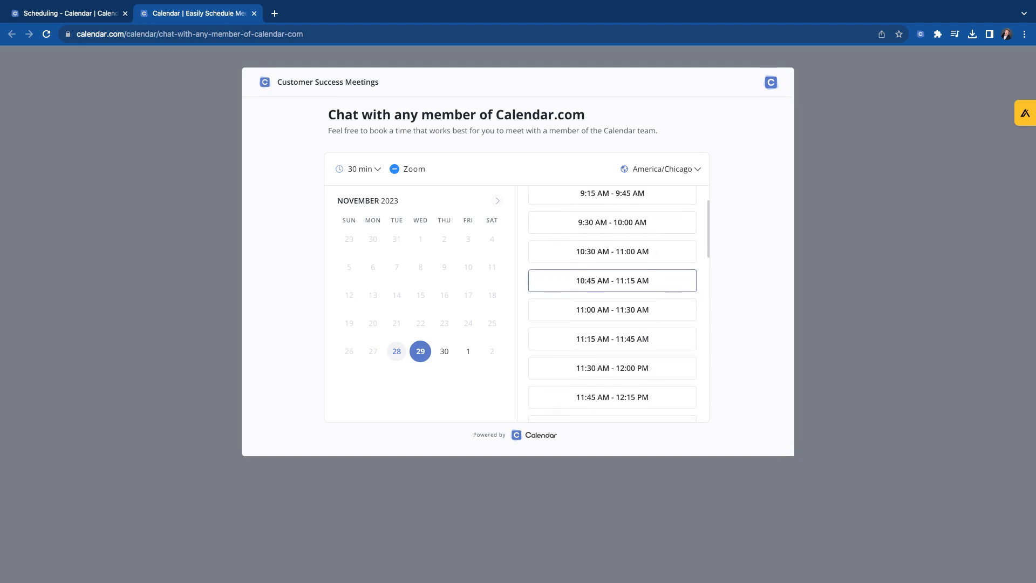
{"action": "scroll", "coordinate": [612, 286], "scroll_direction": "down", "scroll_amount": 3}
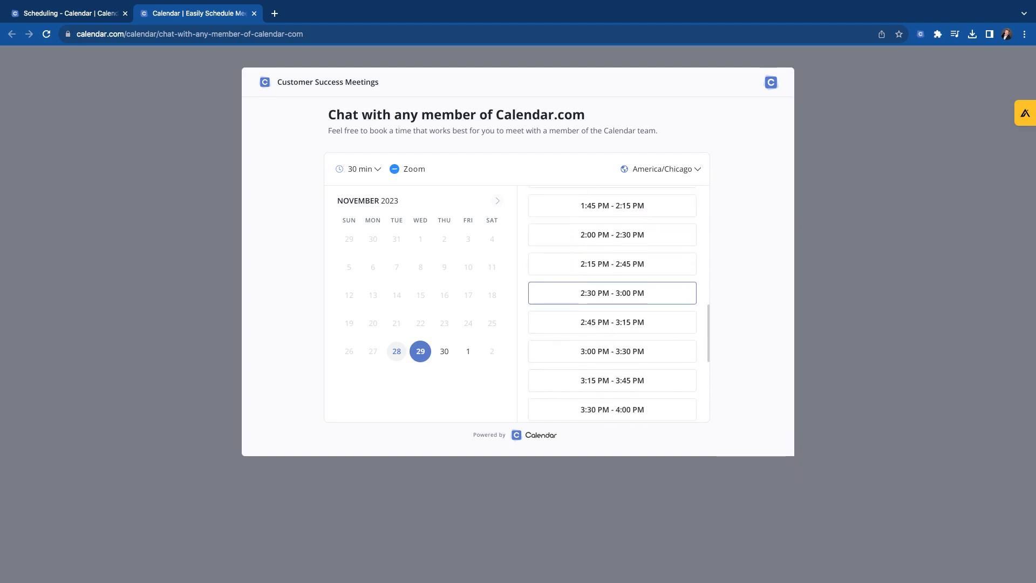
{"action": "scroll", "coordinate": [613, 286], "scroll_direction": "up", "scroll_amount": 7}
{"action": "scroll", "coordinate": [613, 286], "scroll_direction": "up", "scroll_amount": 1}
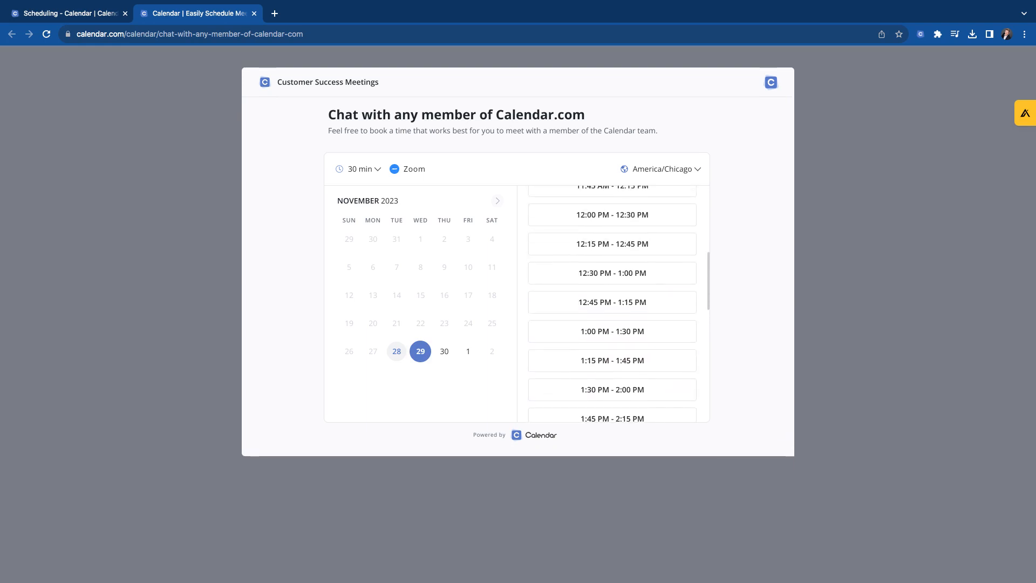
{"action": "left_click", "coordinate": [615, 272]}
{"action": "left_click", "coordinate": [668, 274]}
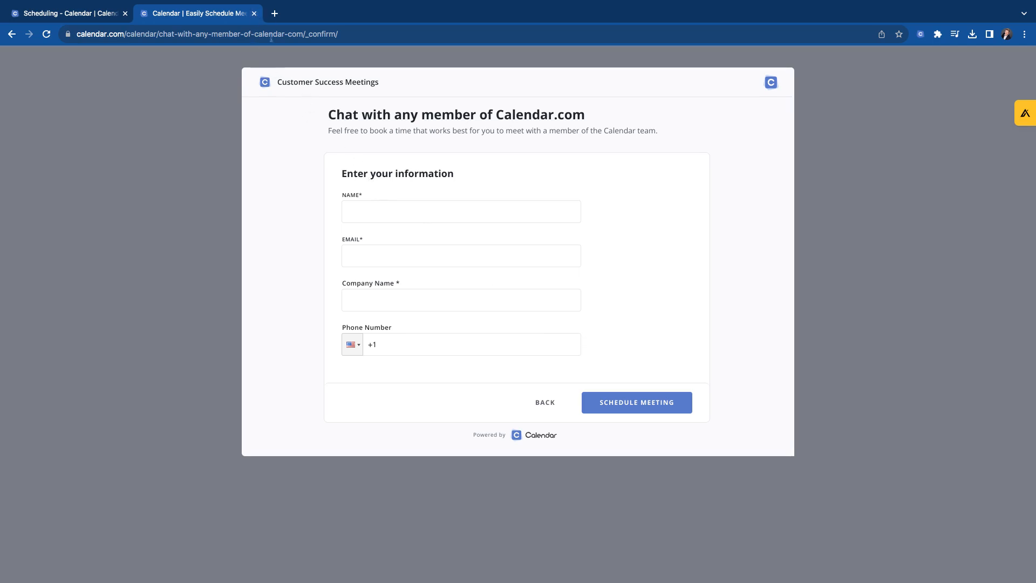
{"action": "left_click", "coordinate": [254, 14]}
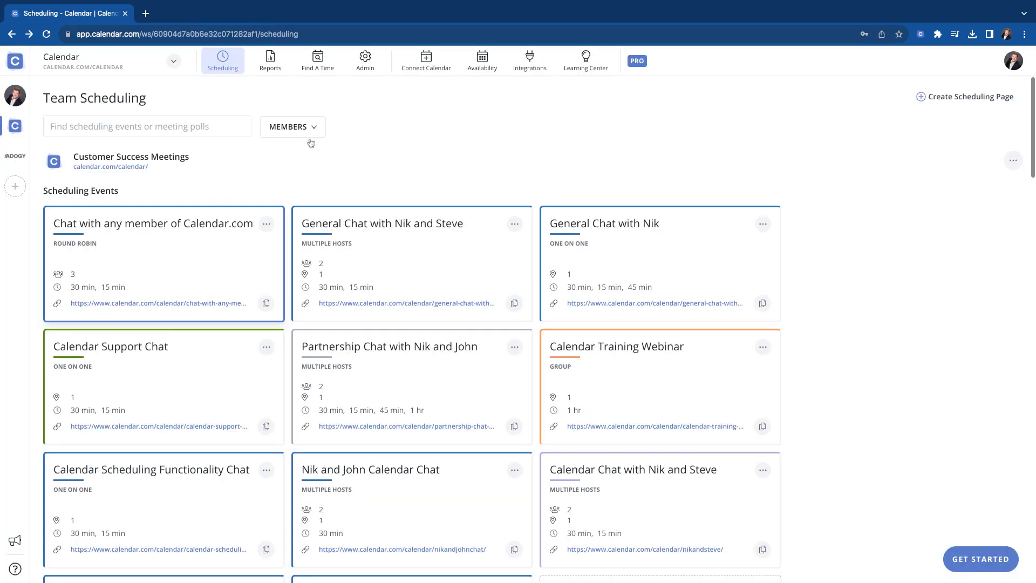
Open the Working Hours in the user settings and remove the Friday and Thursday working-hours blocks
{"action": "left_click", "coordinate": [1013, 69]}
{"action": "left_click", "coordinate": [900, 147]}
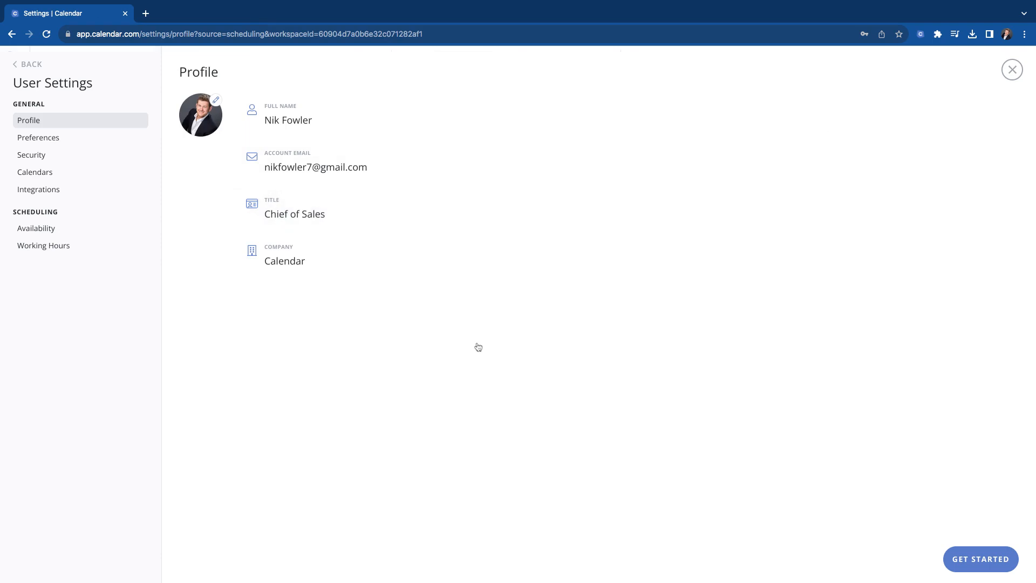
{"action": "left_click", "coordinate": [61, 252]}
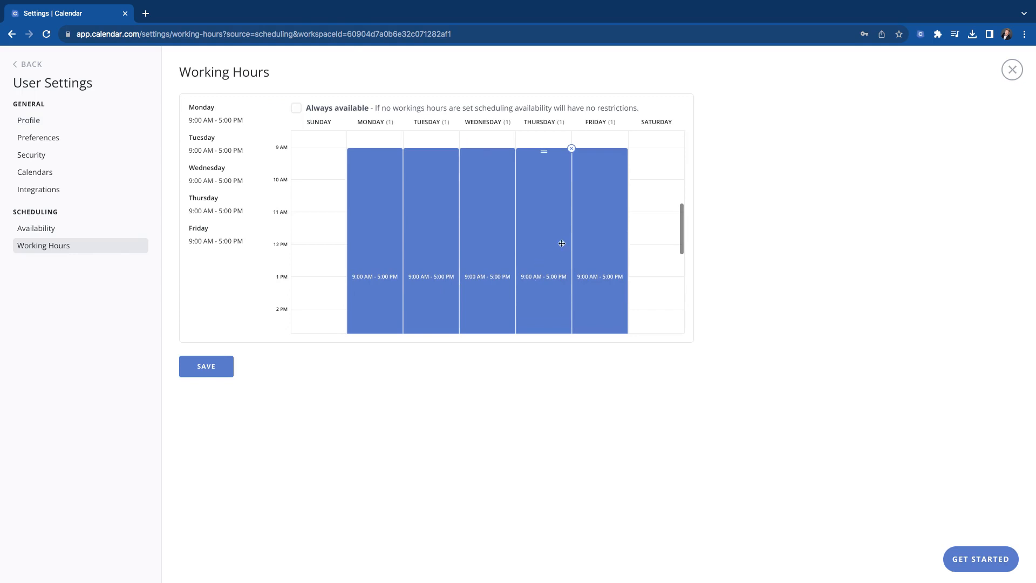
{"action": "left_click", "coordinate": [628, 149]}
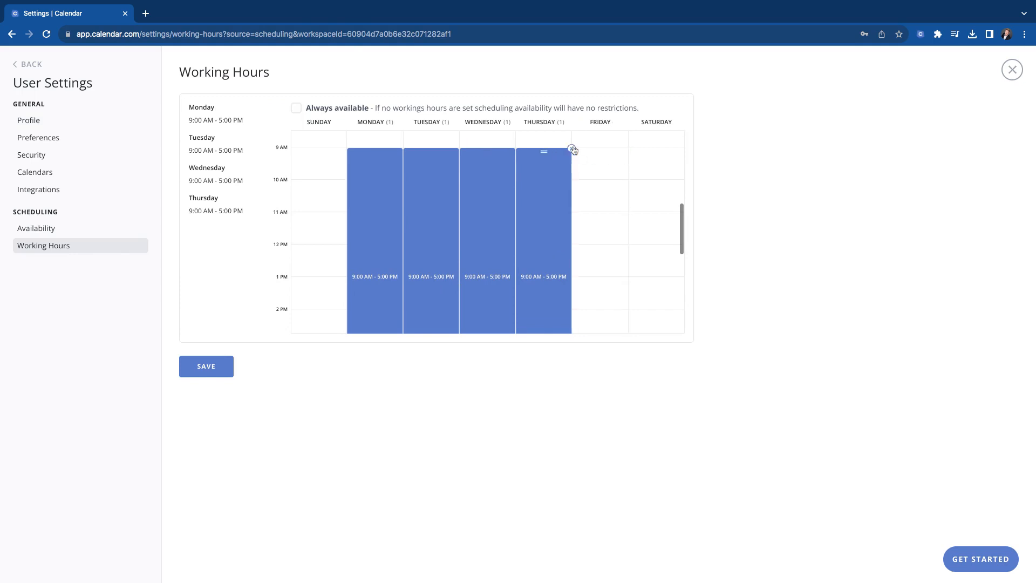
{"action": "left_click", "coordinate": [571, 149]}
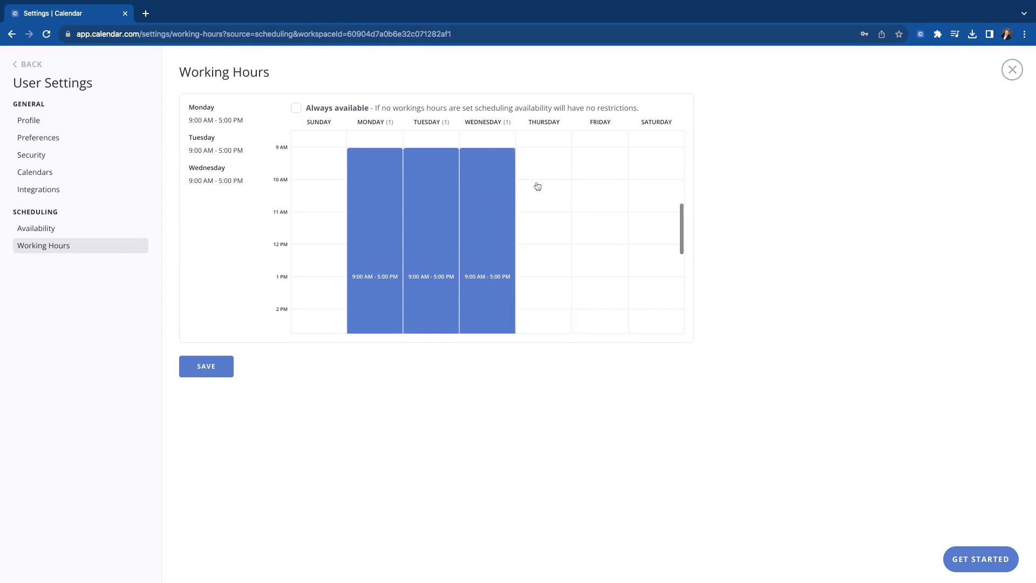